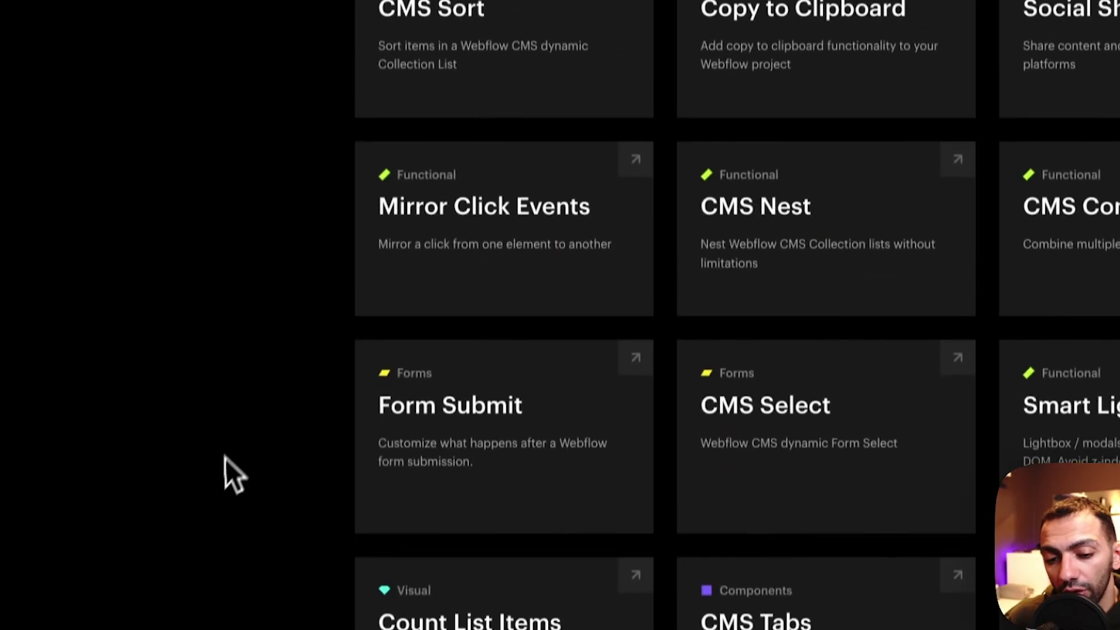
- Scroll to the top of the Finsweet Attributes solutions directory
scroll(225, 459, "up", 15)
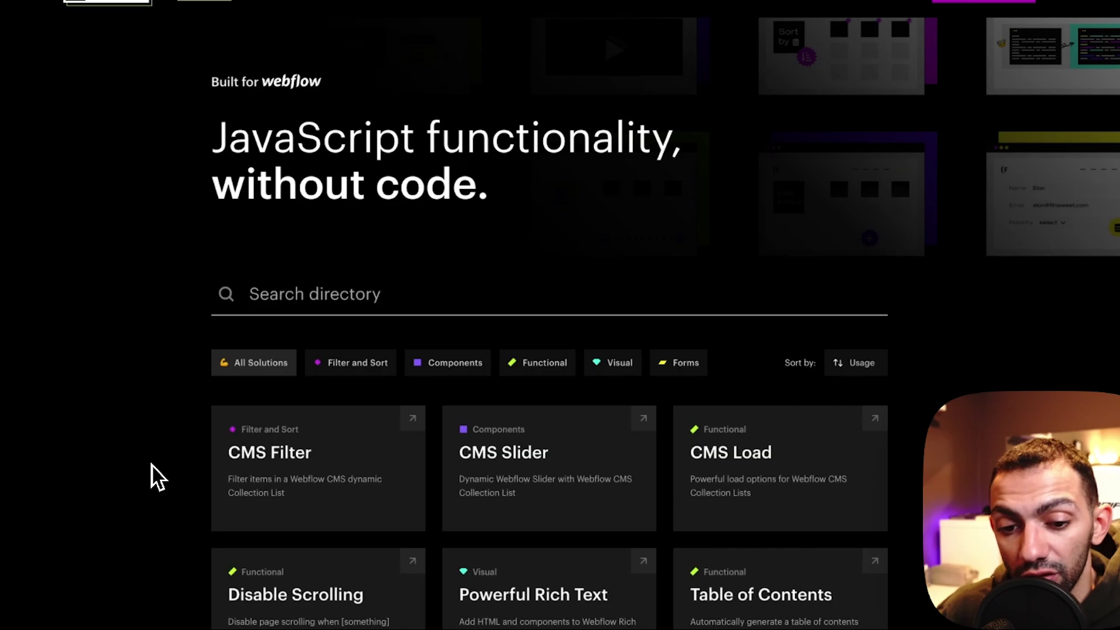
- Open the Powerful Rich Text solution page and scroll to its Step #1 script and Step #2 Webflow attributes
scroll(151, 466, "down", 5)
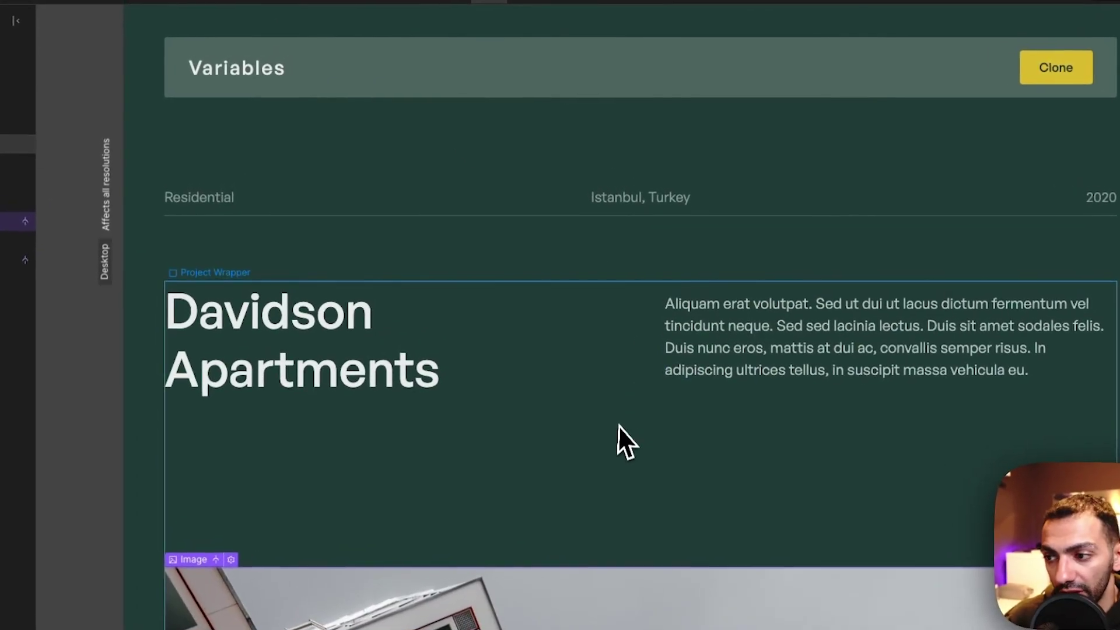
left_click(627, 429)
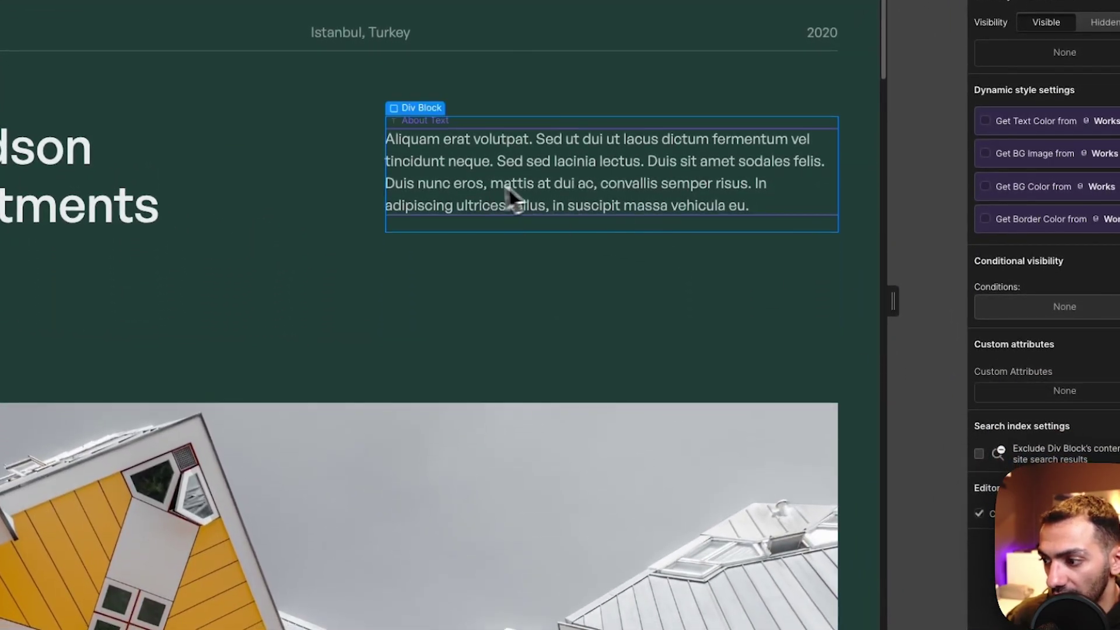
left_click(513, 200)
left_click(553, 379)
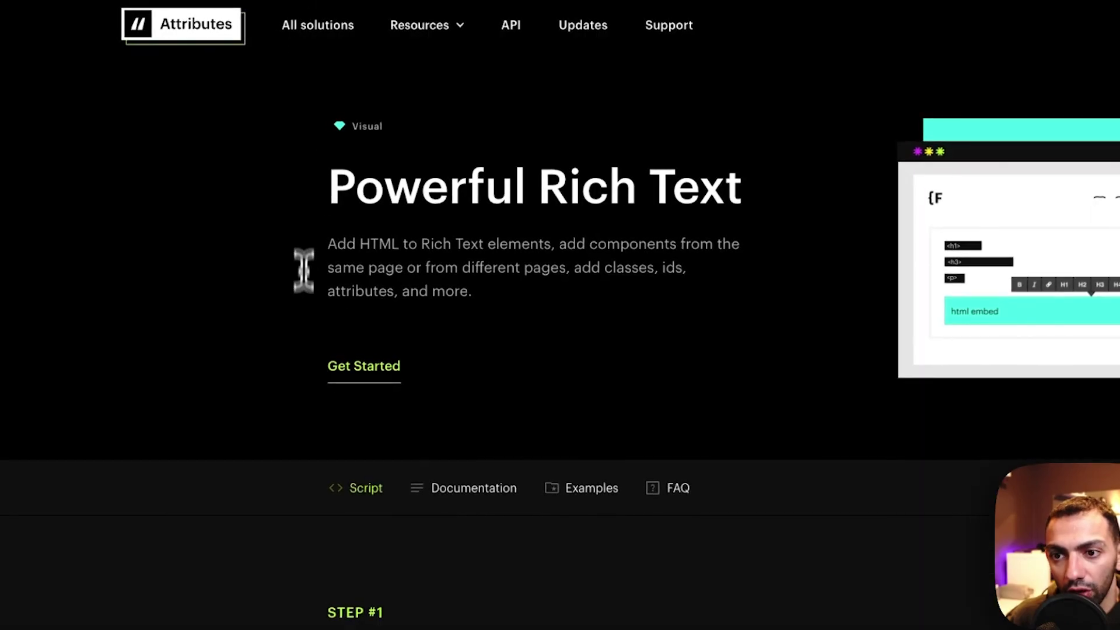
double_click(370, 187)
left_click_drag(370, 187, 312, 242)
left_click(285, 247)
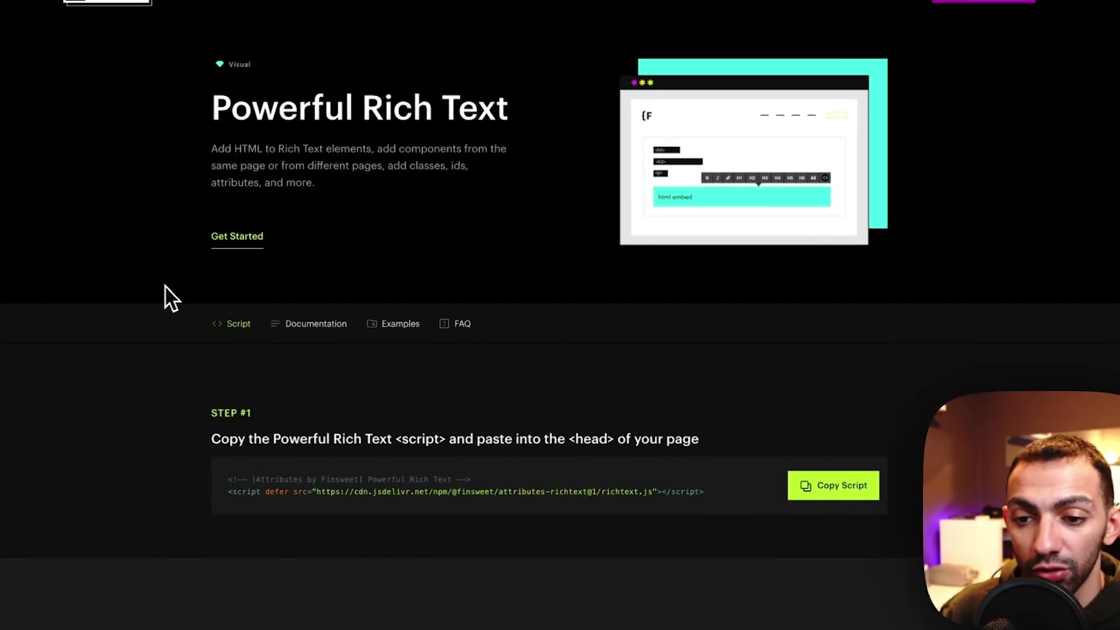
scroll(514, 301, "down", 5)
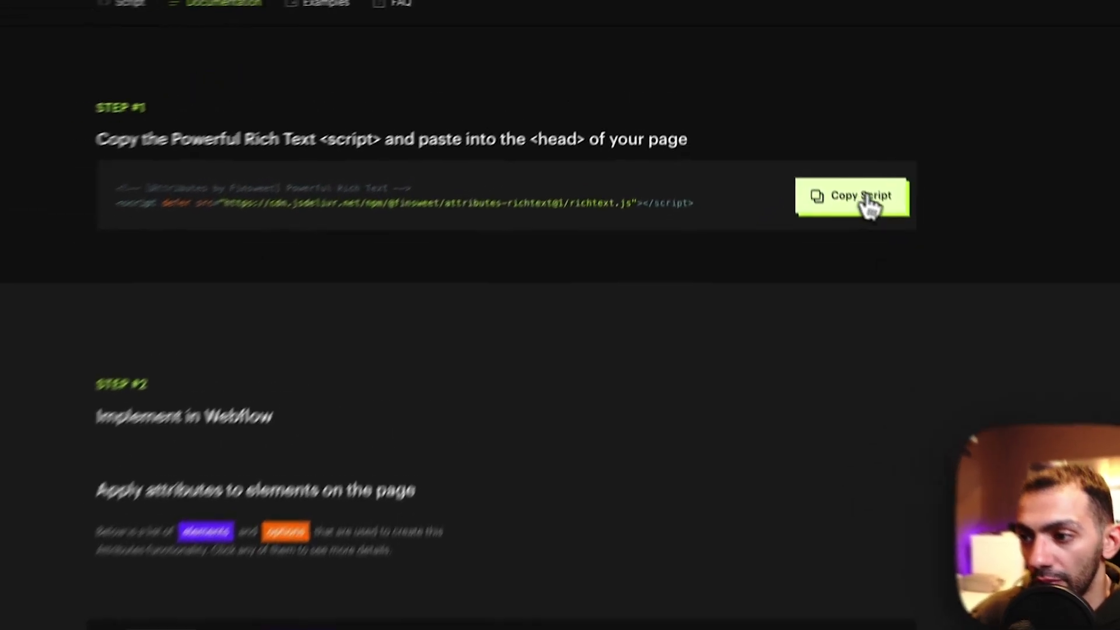
- Copy the Powerful Rich Text script into the Works Template page's Inside <head> code and save
left_click(833, 145)
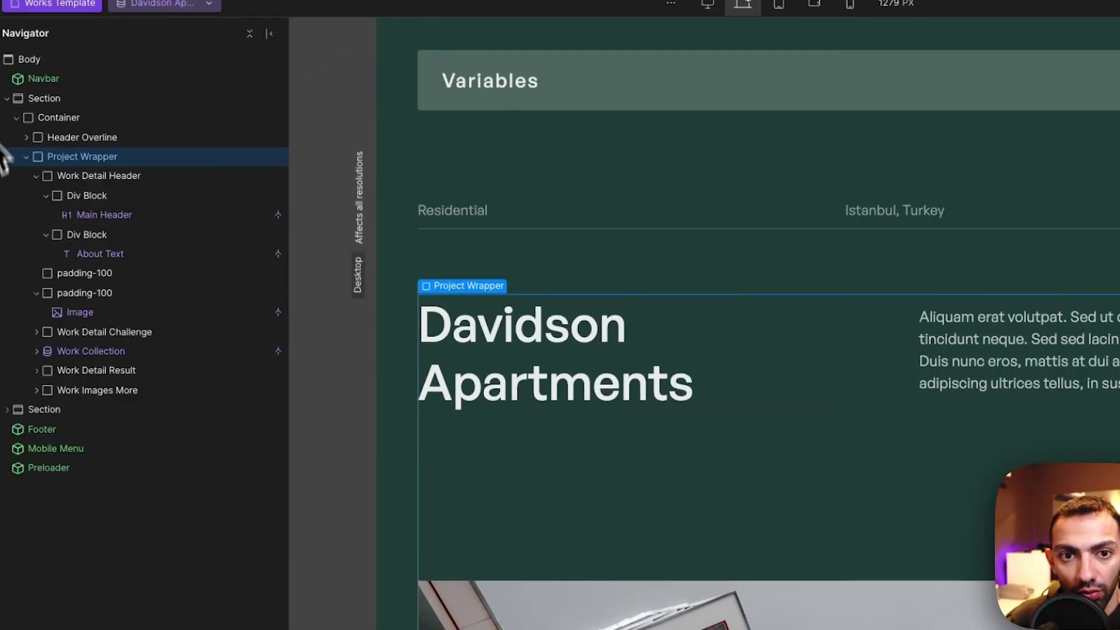
key("p")
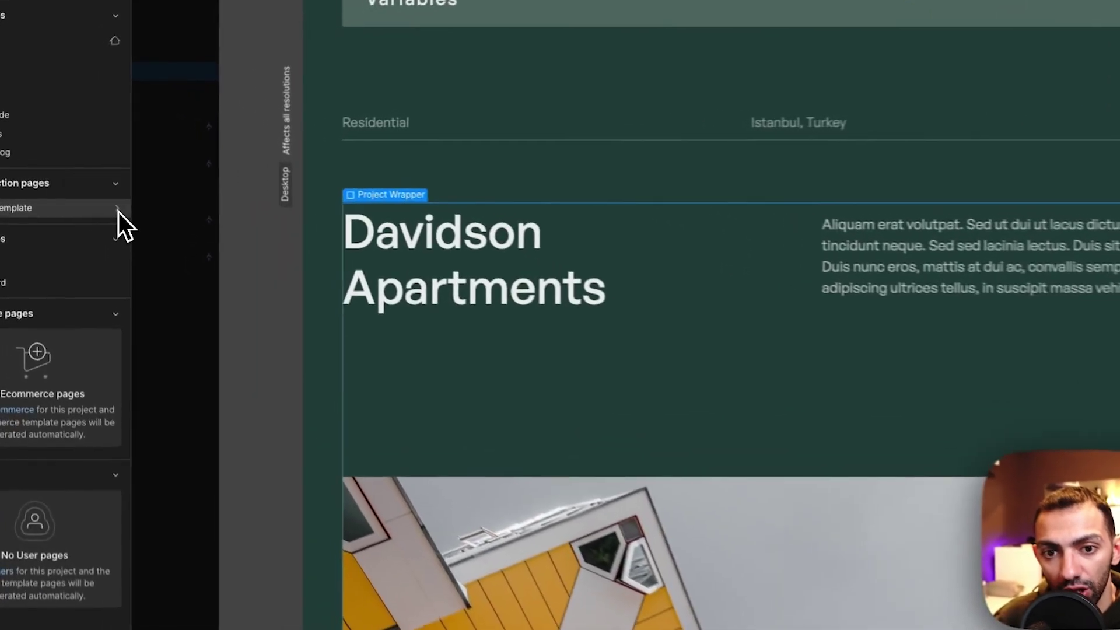
left_click(86, 190)
scroll(281, 262, "down", 15)
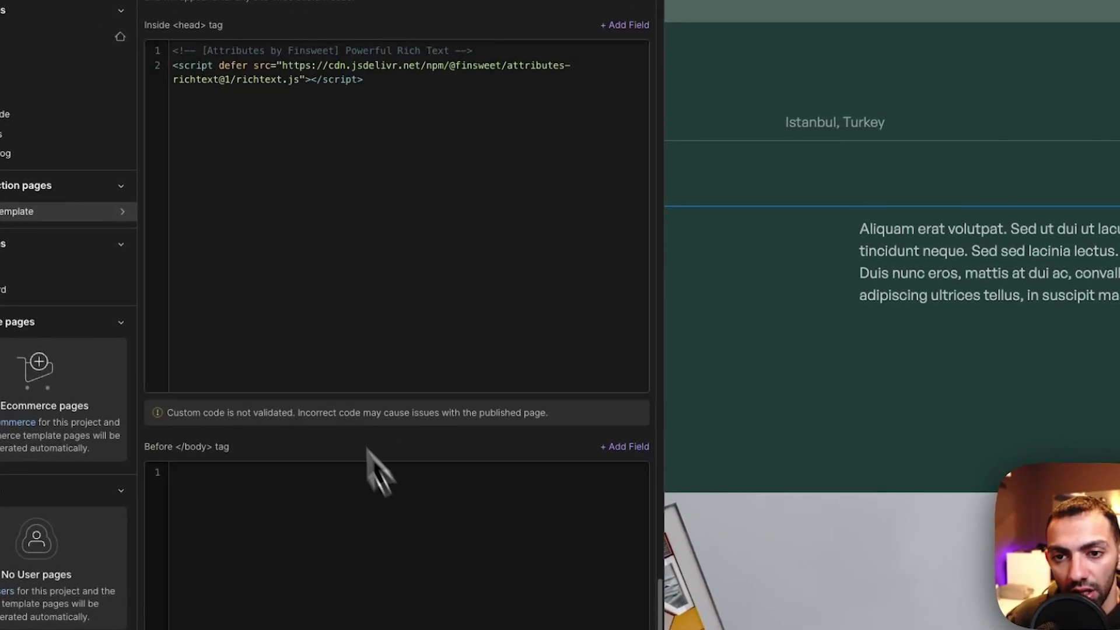
left_click(283, 244)
triple_click(238, 68)
left_click(350, 106)
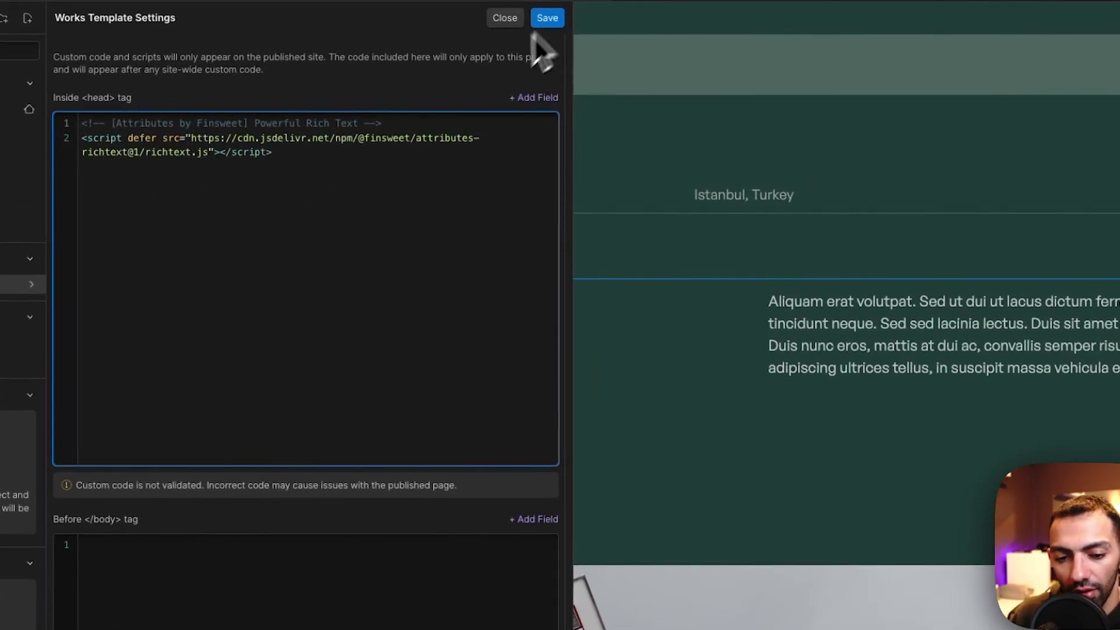
left_click(532, 26)
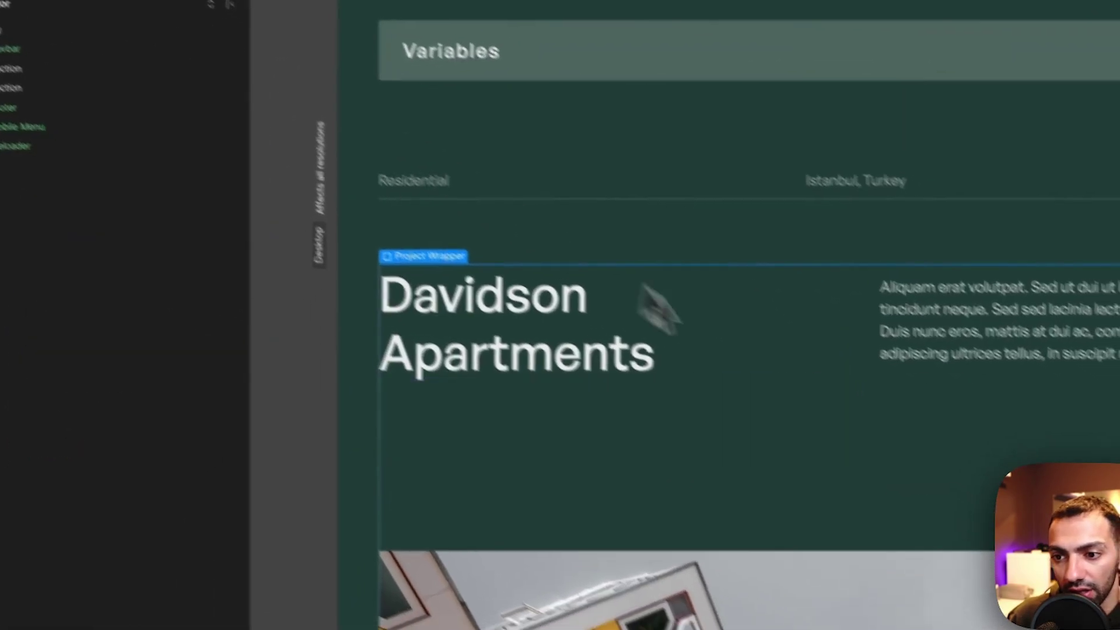
- Insert a Rich Text Block inside Project Wrapper, directly below Work Detail Header
left_click(770, 432)
left_click(0, 124)
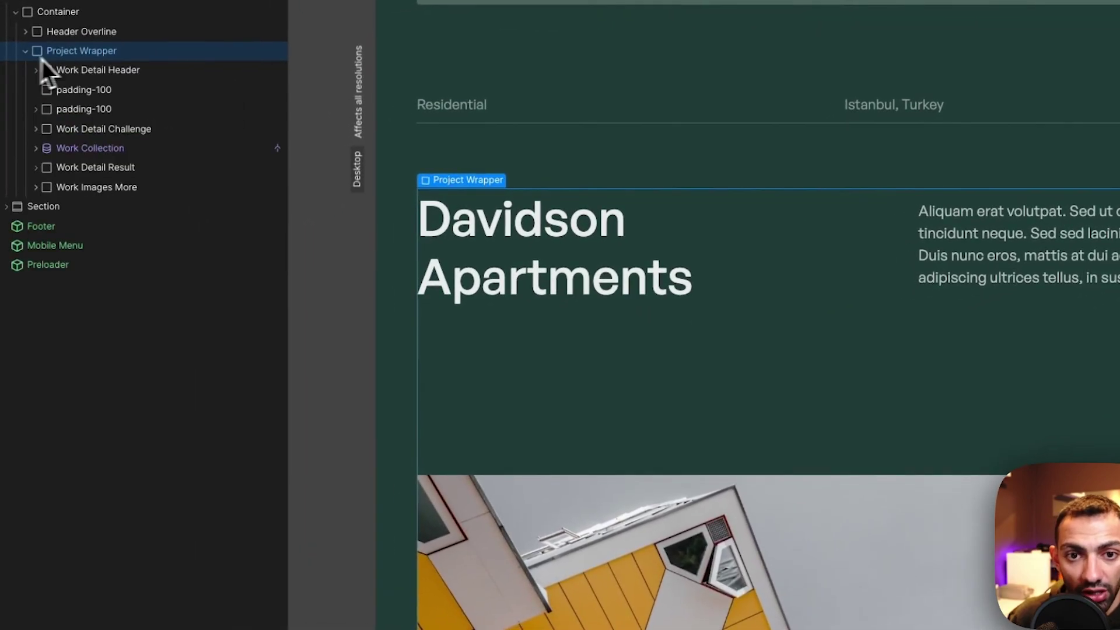
key("a")
left_click_drag(150, 471, 70, 77)
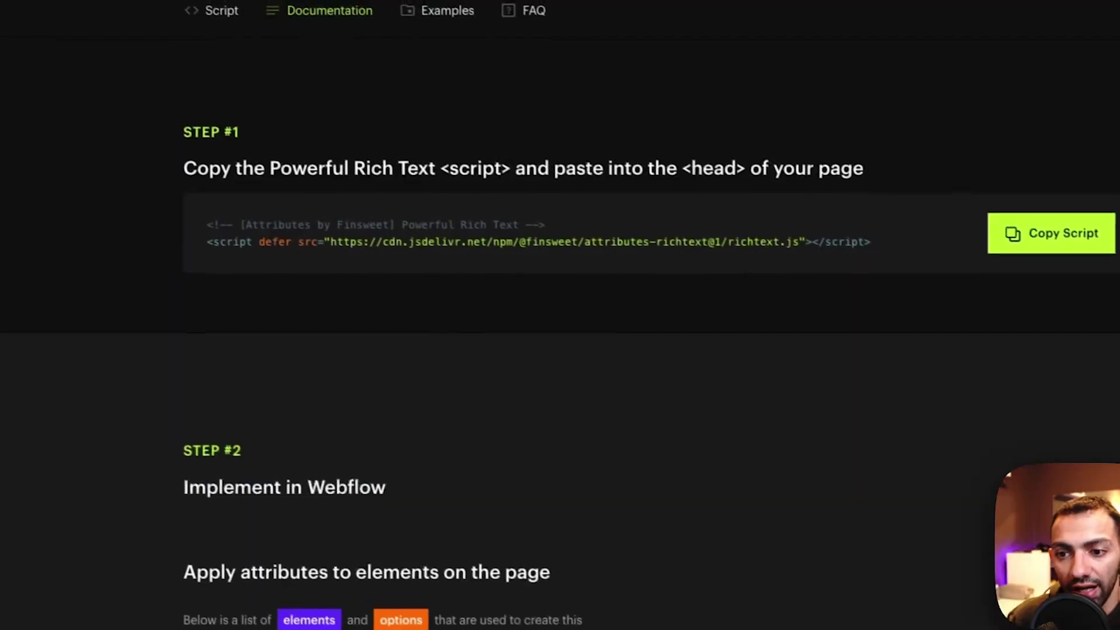
- Copy fs-richtext-element from the Finsweet docs and add it as the Rich Text Block's custom attribute
scroll(650, 516, "down", 1)
scroll(650, 517, "down", 5)
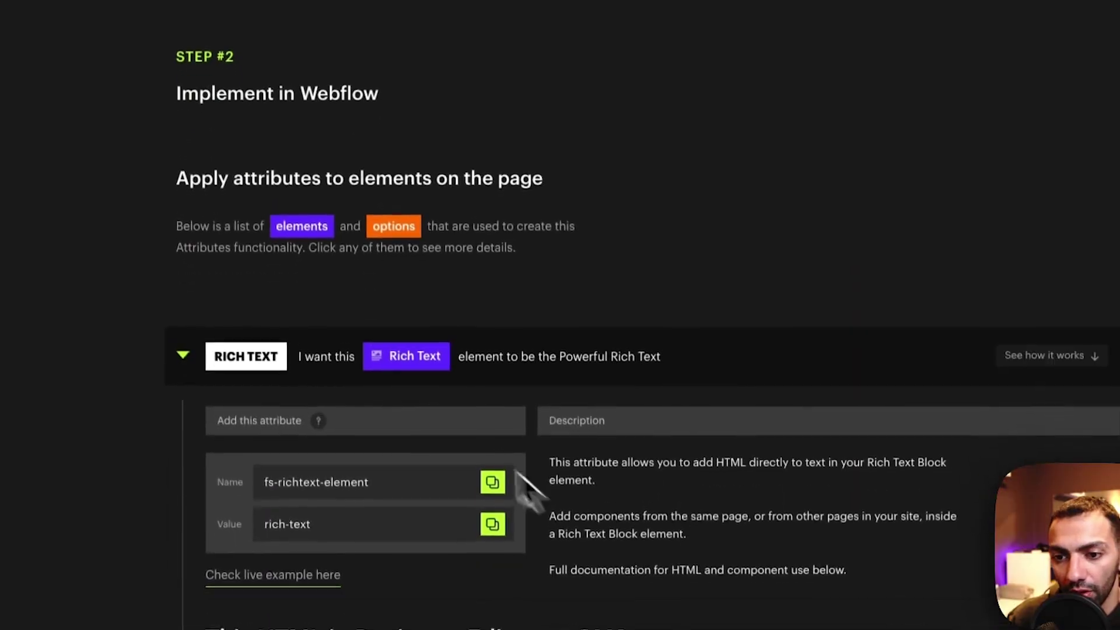
scroll(430, 350, "down", 2)
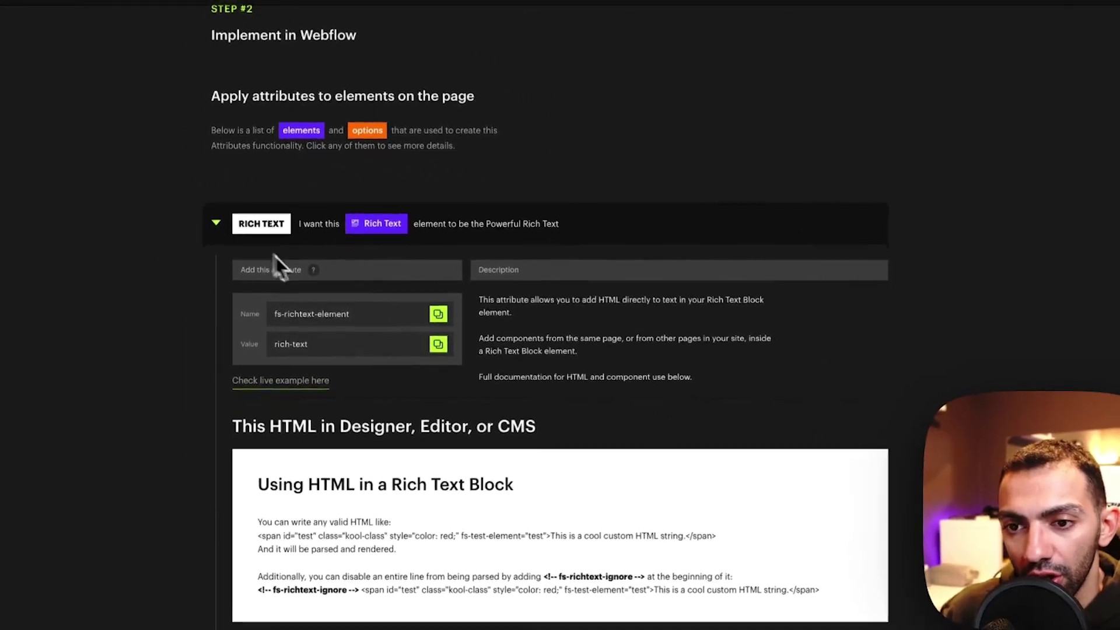
scroll(286, 234, "down", 2)
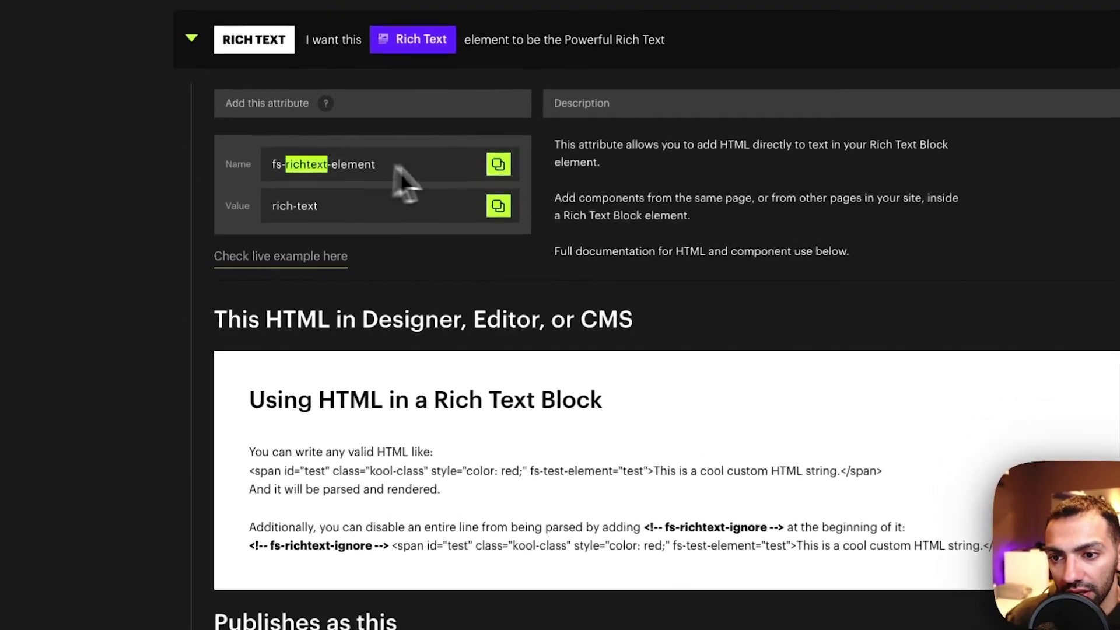
left_click(438, 221)
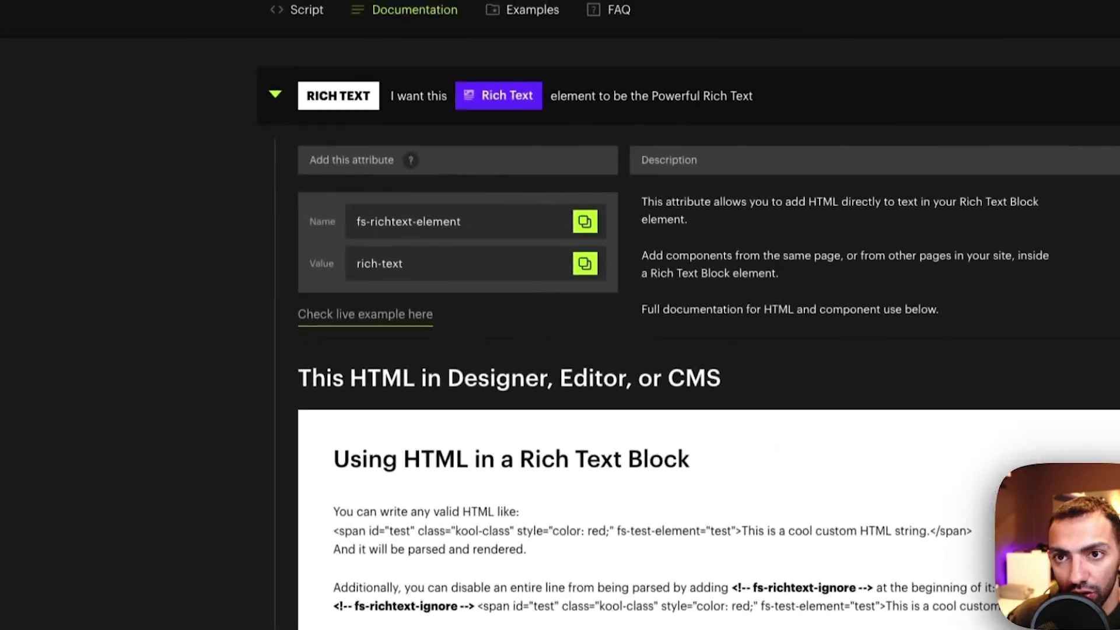
left_click(350, 3)
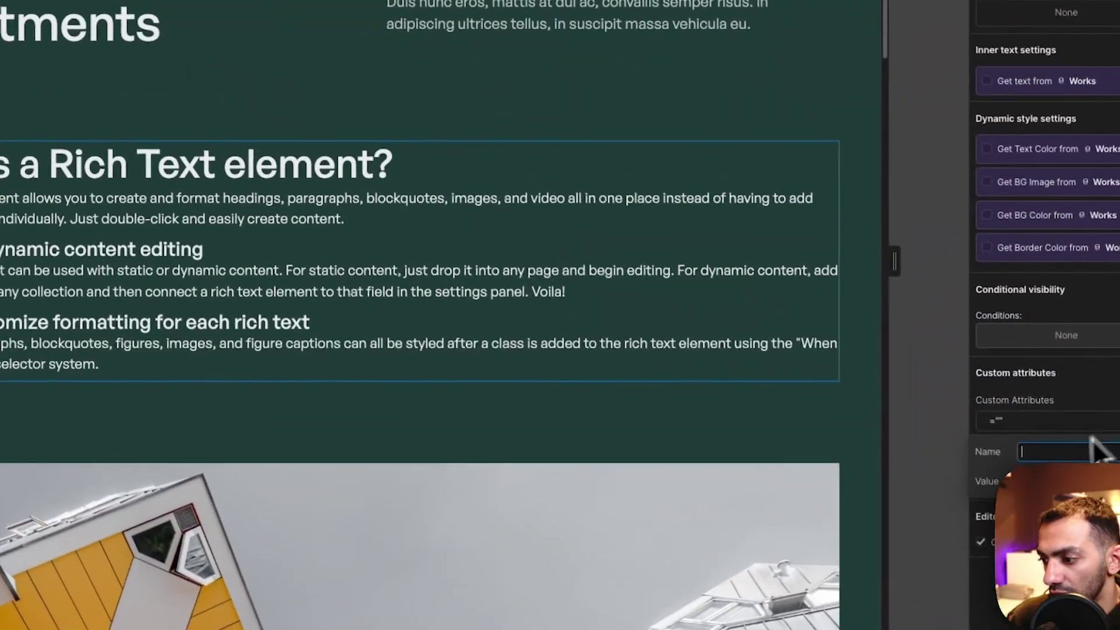
key("ctrl+v")
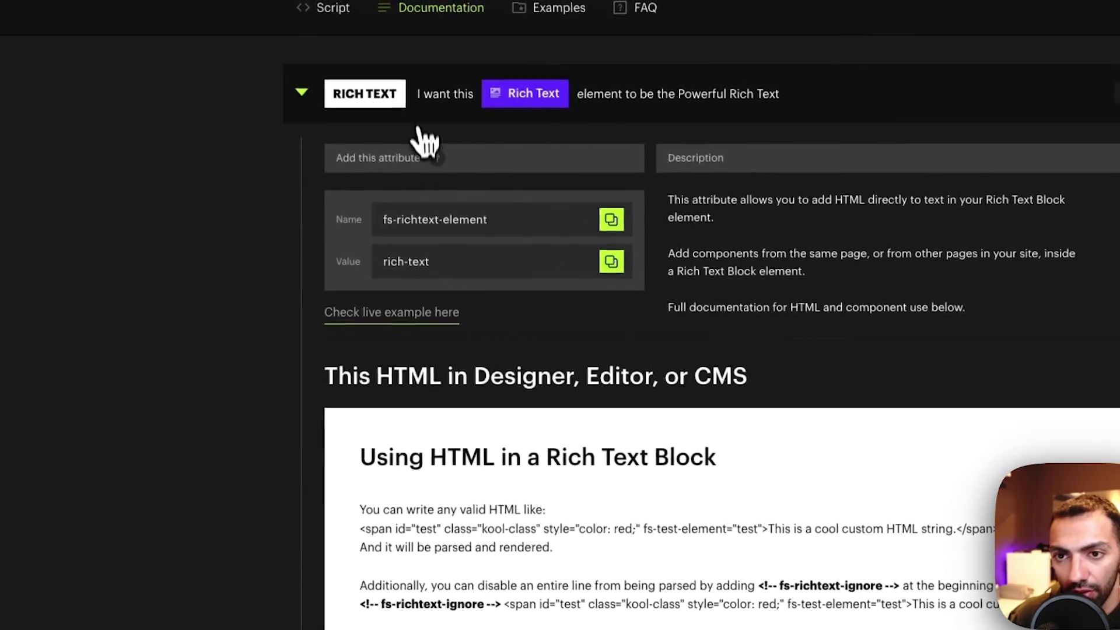
left_click(417, 119)
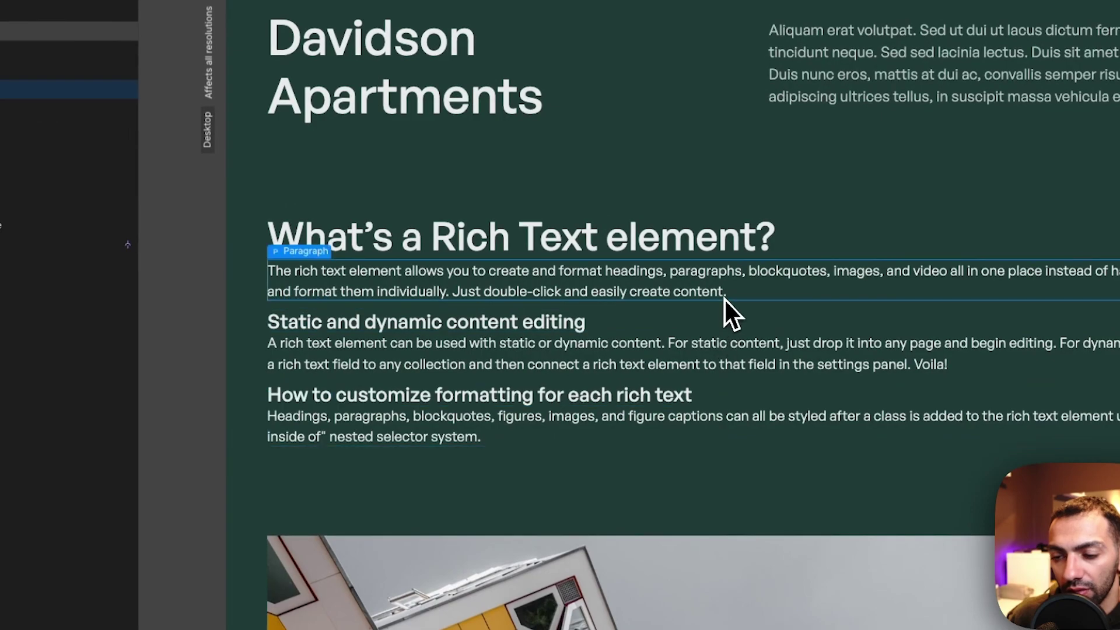
left_click(720, 306)
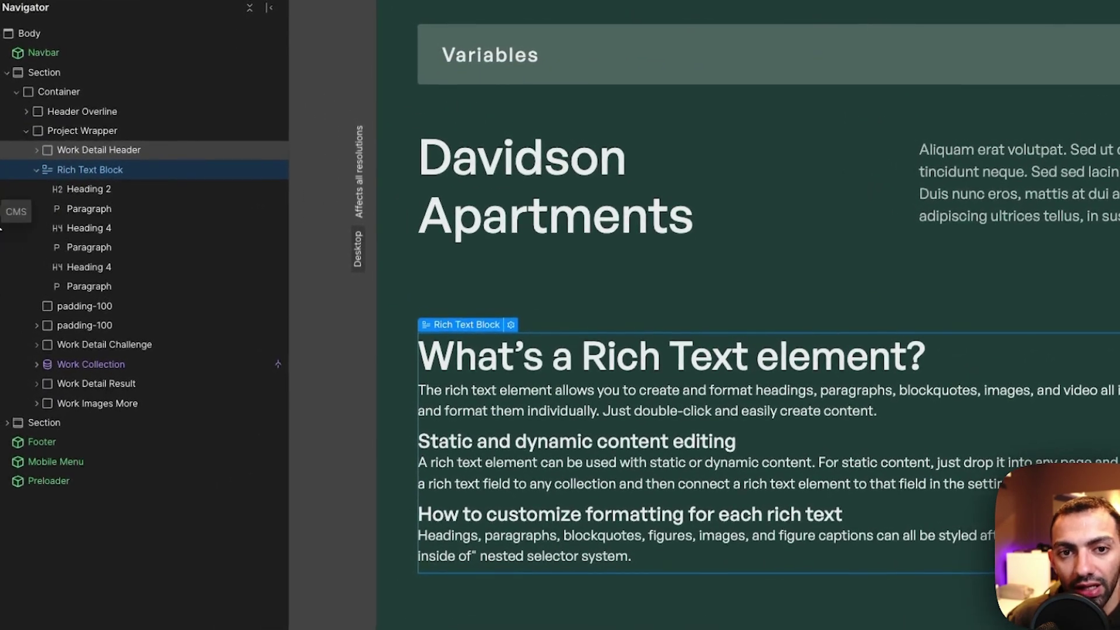
- Open the Broadway Museum Park item in the Works collection and start typing in its Rich text field
left_click(1, 228)
left_click(68, 34)
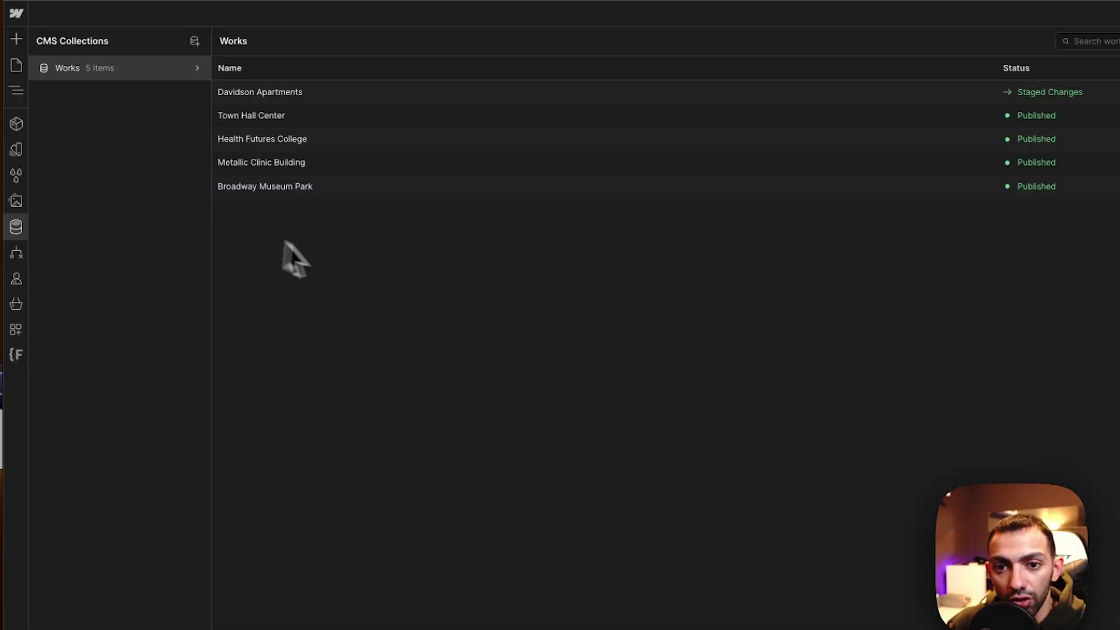
left_click(256, 187)
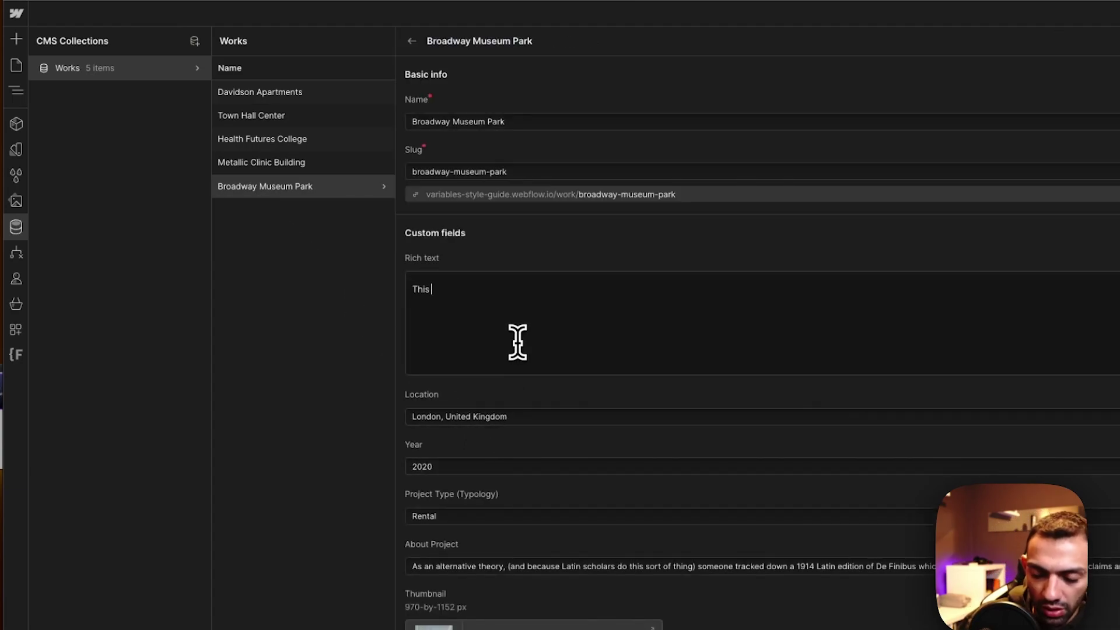
type("y powerful rich text  ")
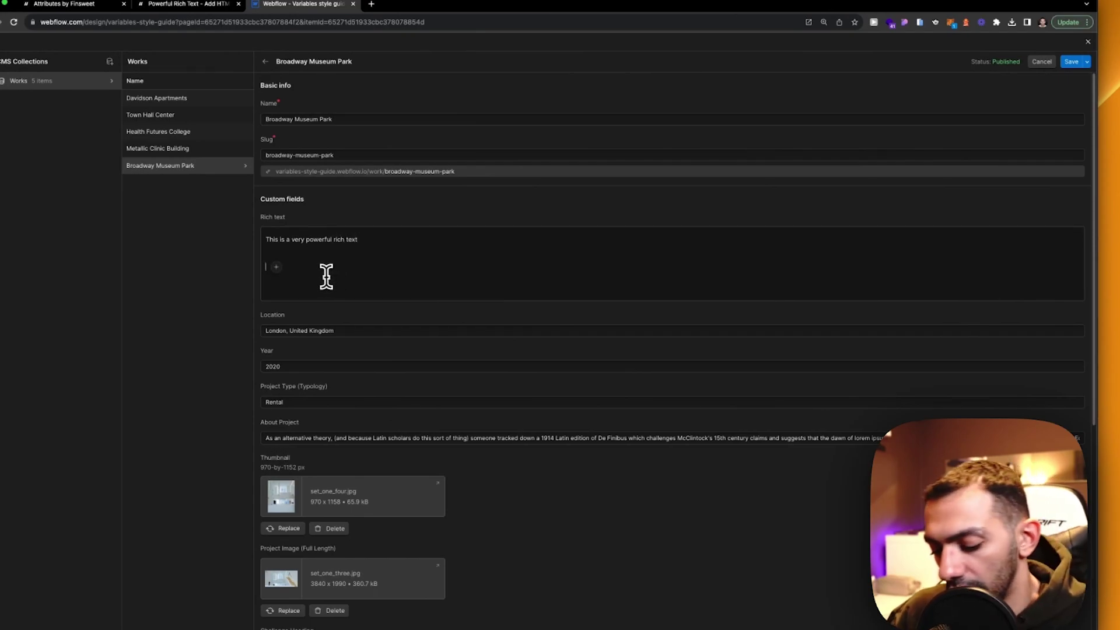
type("<ht")
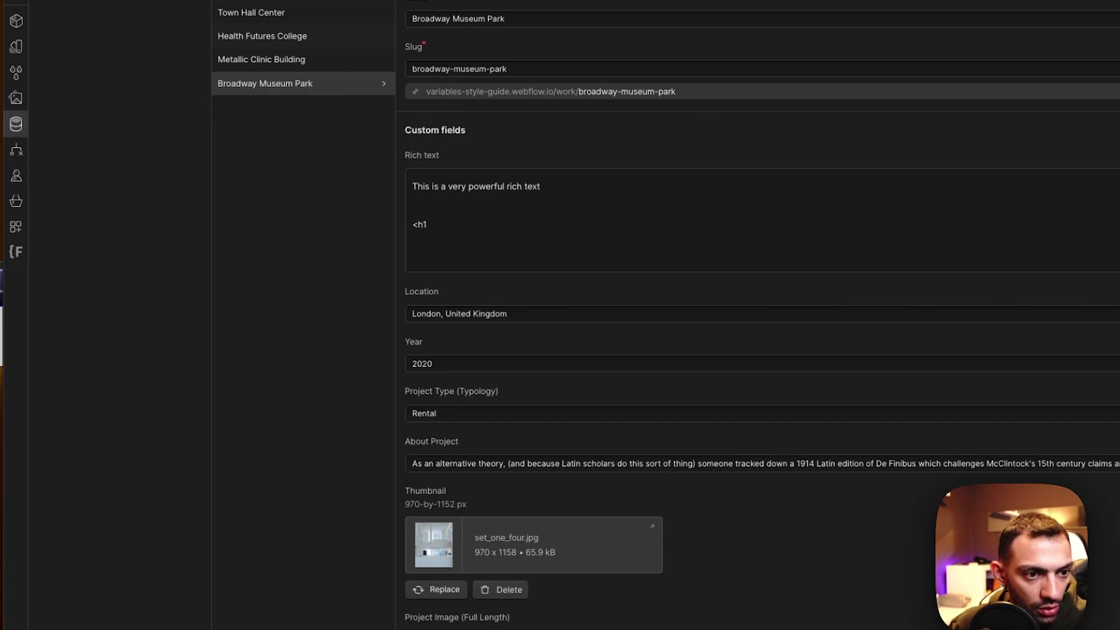
- Paste the blue Arial h1 welcome line and change its alignment from center to left
left_click_drag(427, 226, 414, 225)
key("ctrl+v")
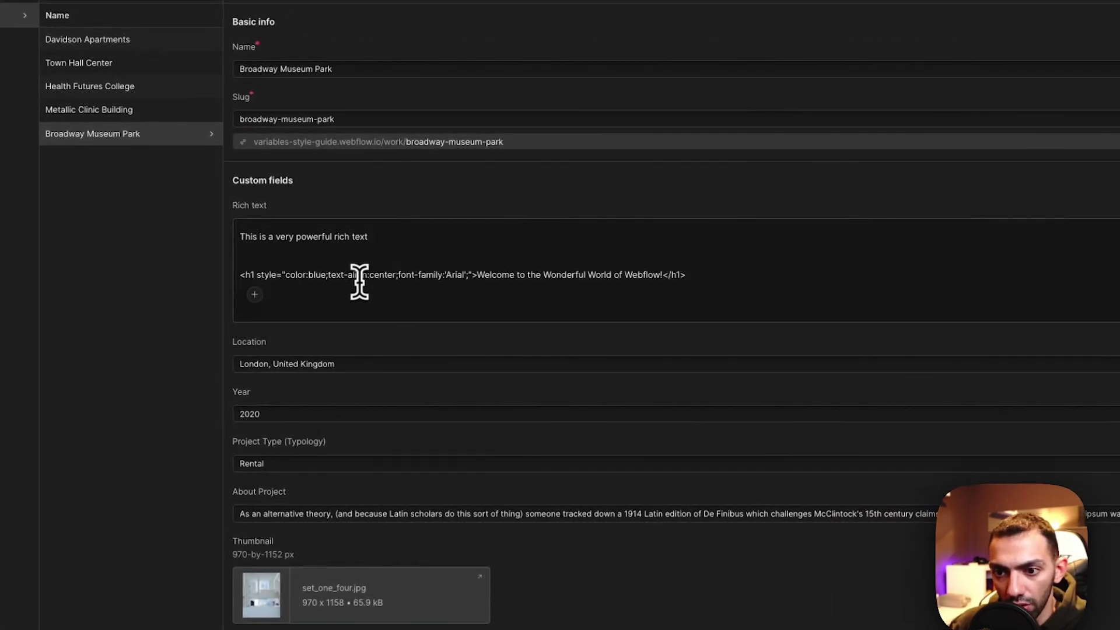
double_click(378, 275)
key("BackSpace")
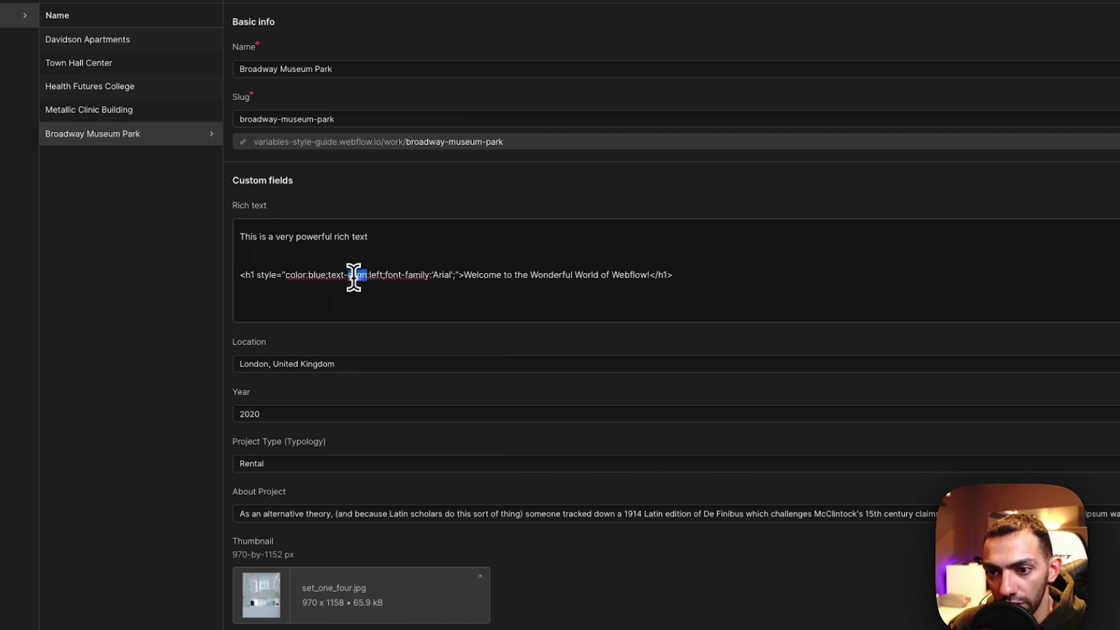
left_click(404, 277)
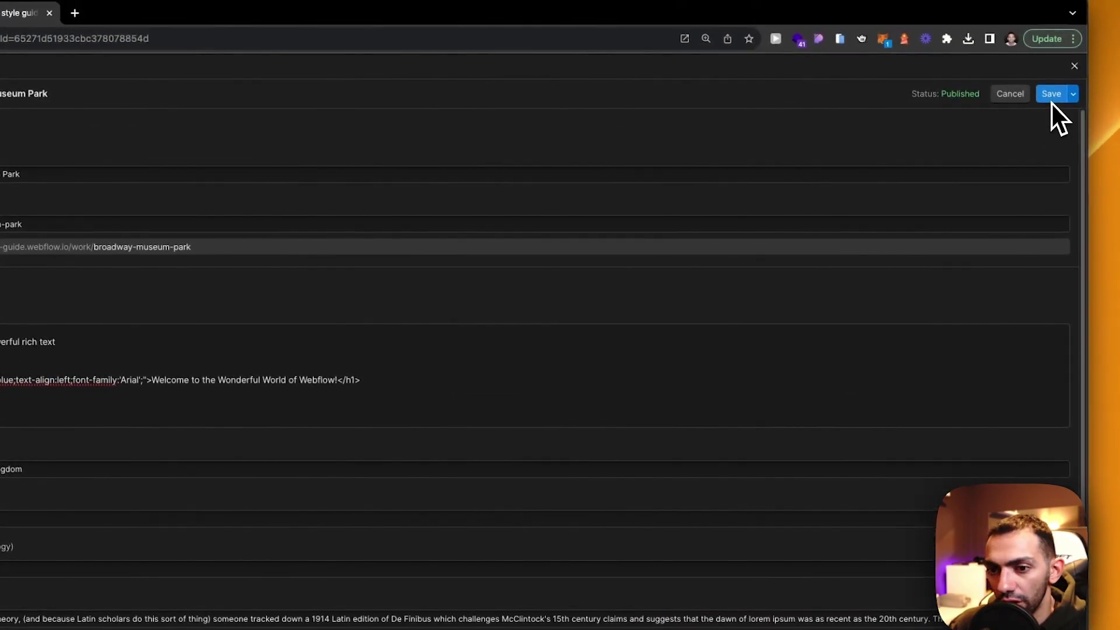
- Save the item and preview the page with the Broadway Museum Park item
left_click(1051, 100)
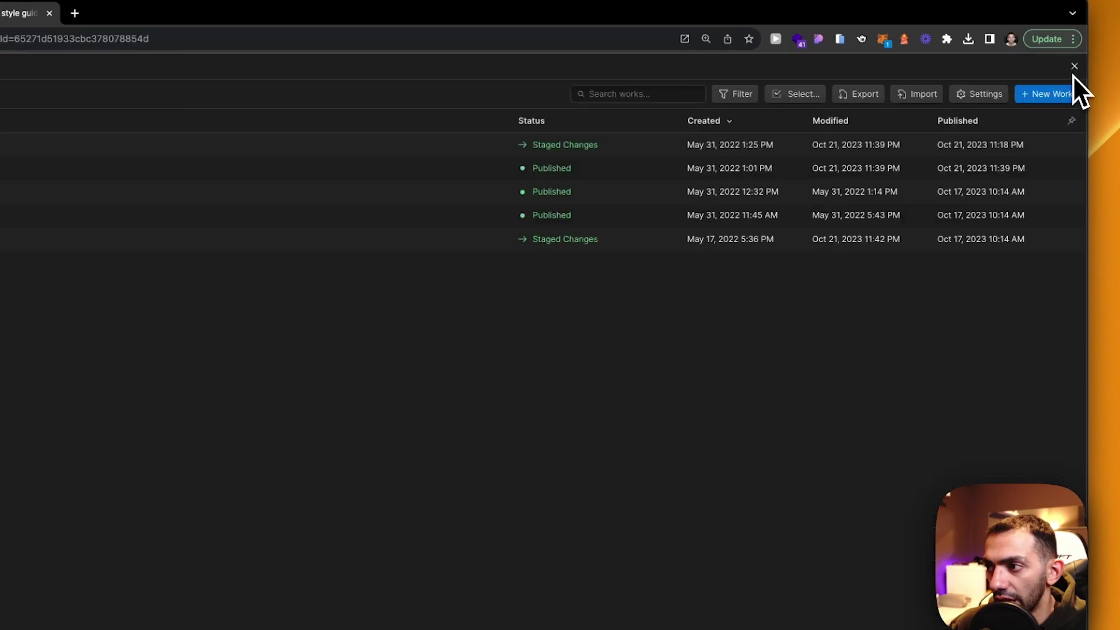
left_click(1074, 68)
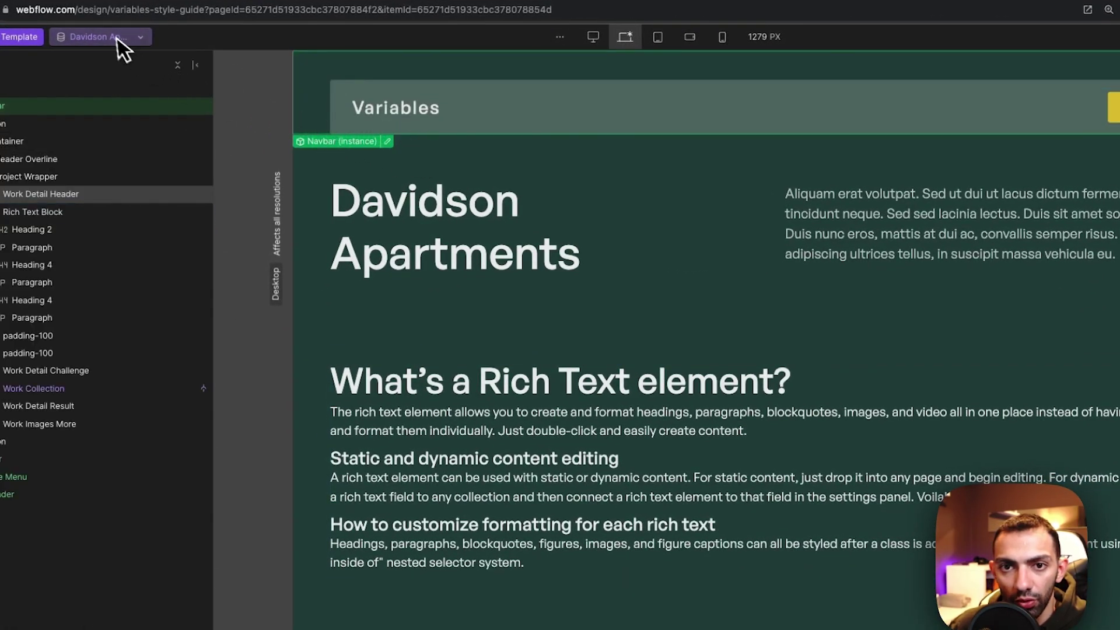
left_click(120, 41)
left_click(111, 60)
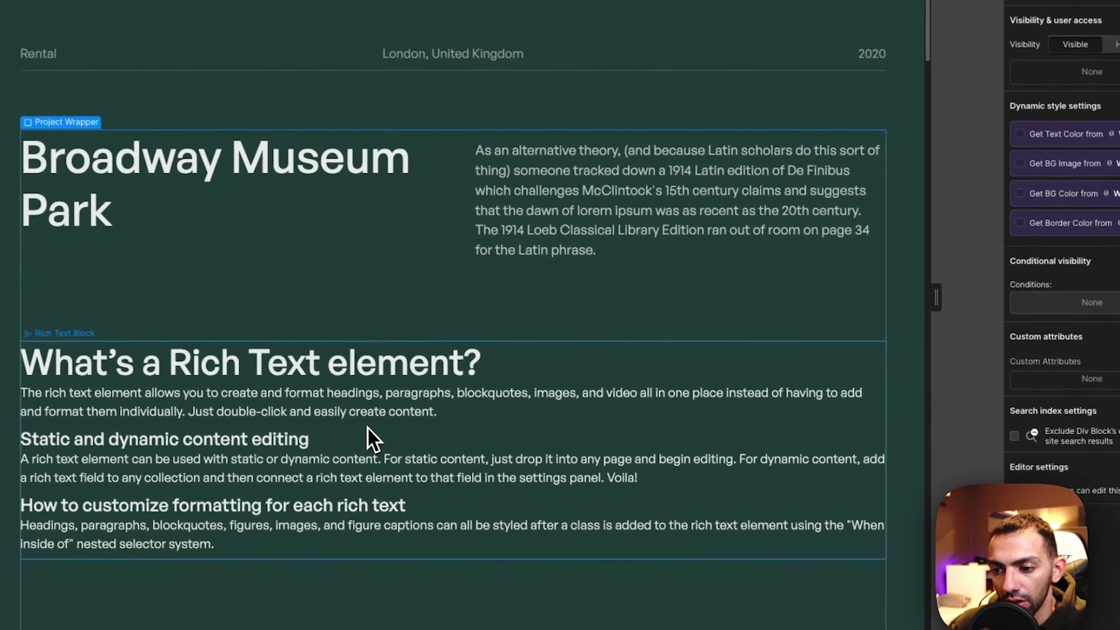
- Bind the Rich Text Block's text to the Works collection's Rich text field
left_click(368, 431)
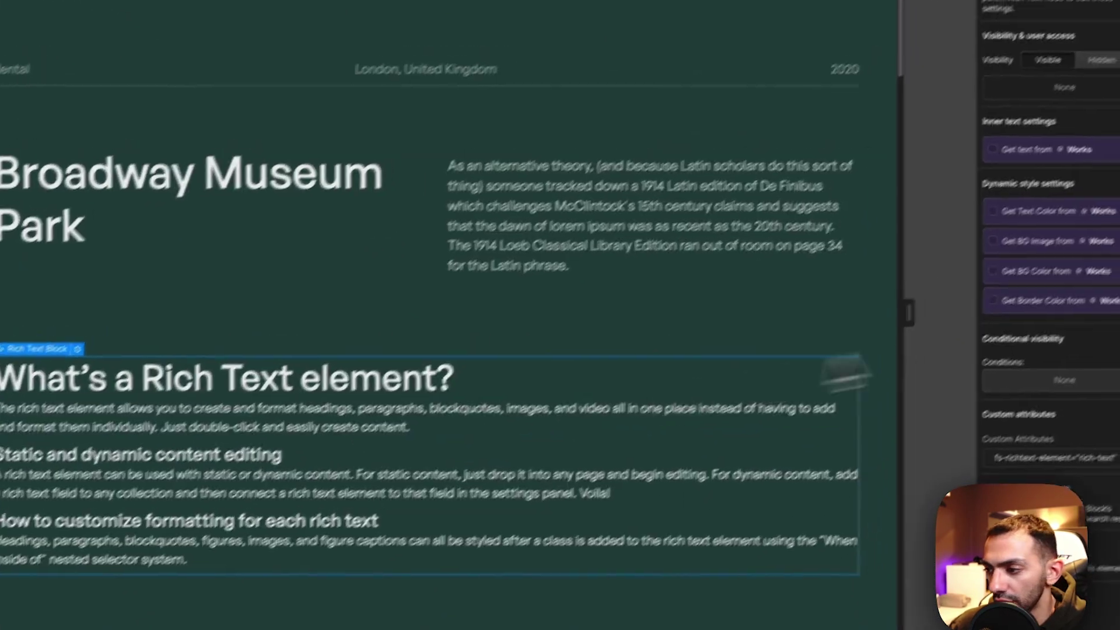
left_click(964, 198)
left_click(973, 213)
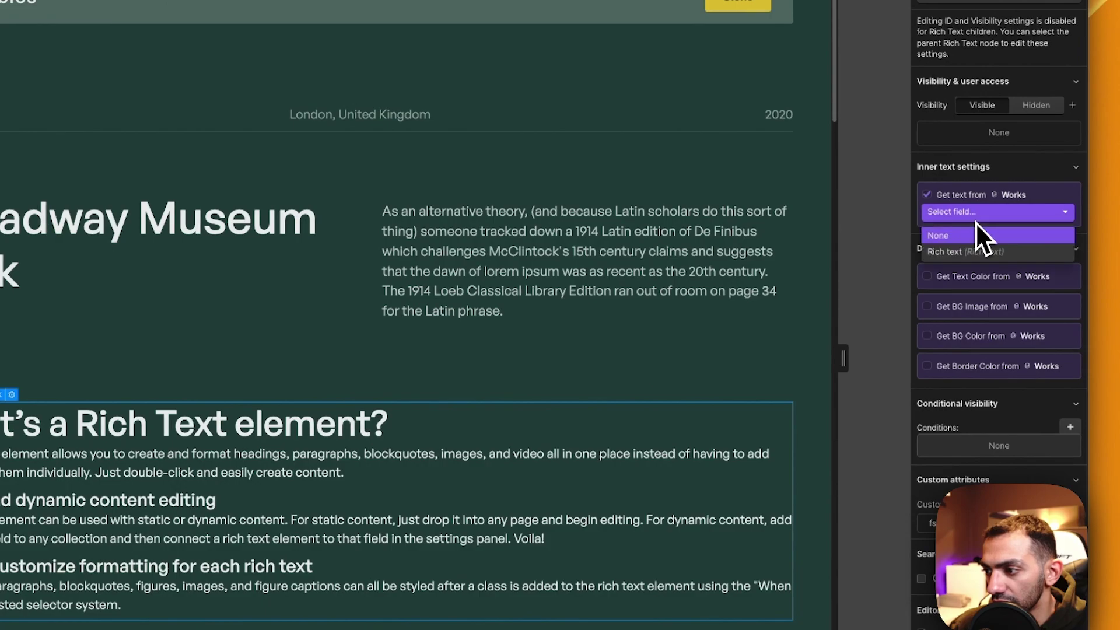
left_click(970, 250)
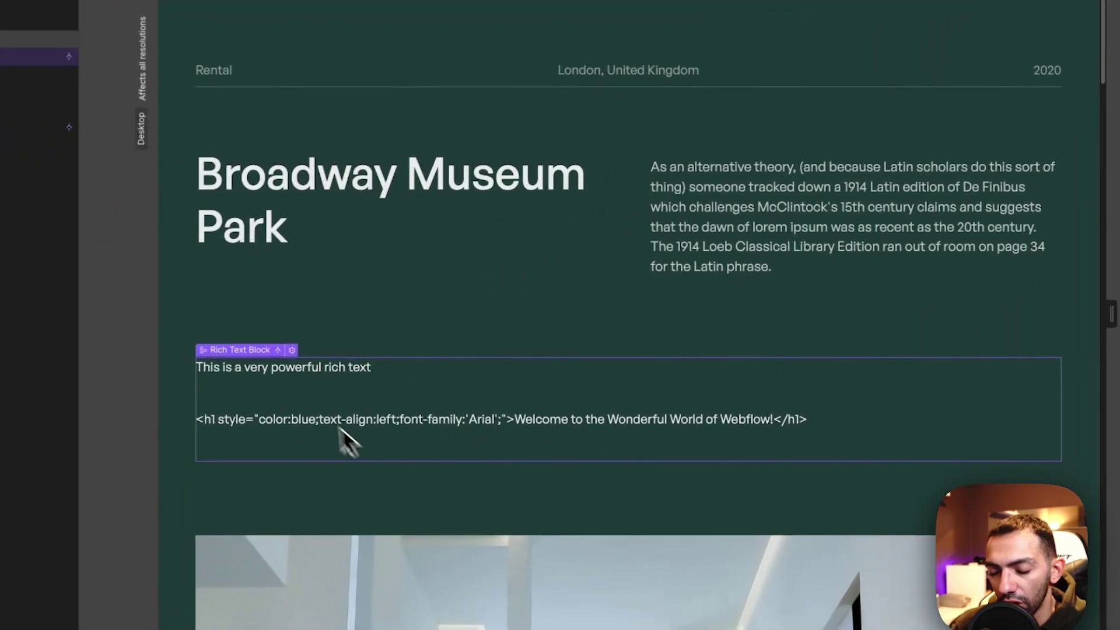
left_click(338, 290)
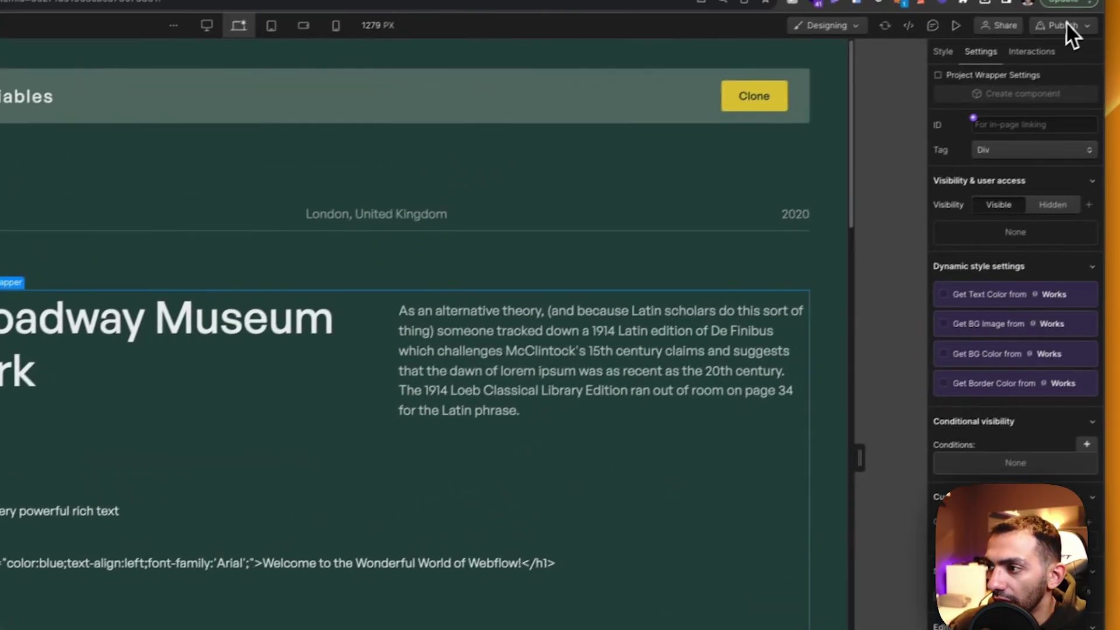
- Publish the site to the staging domain
left_click(1069, 35)
left_click(1027, 234)
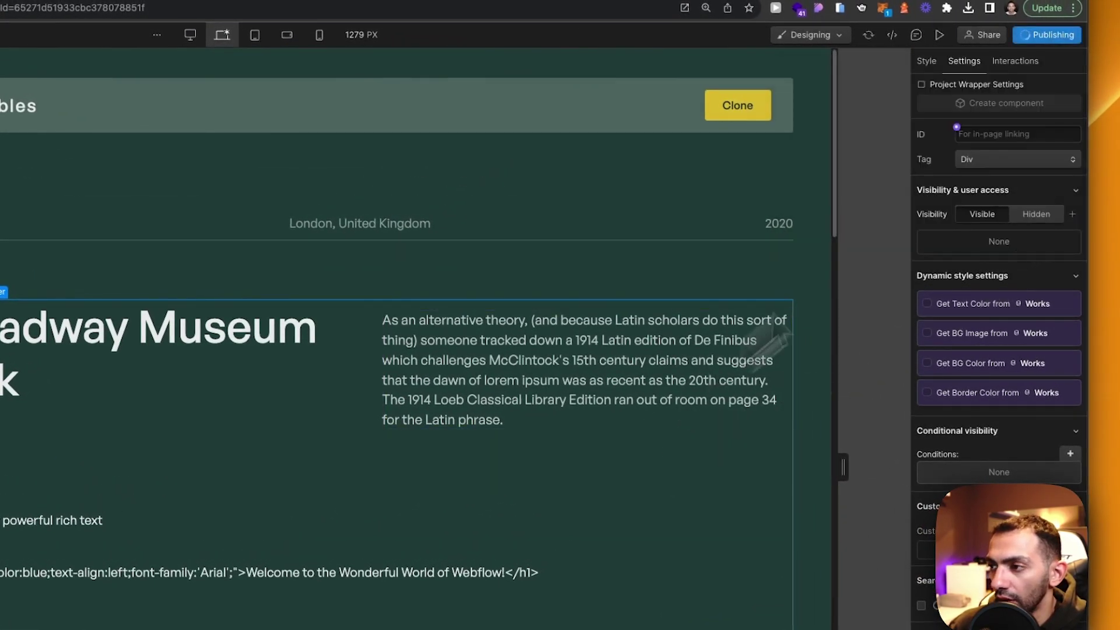
left_click(1051, 37)
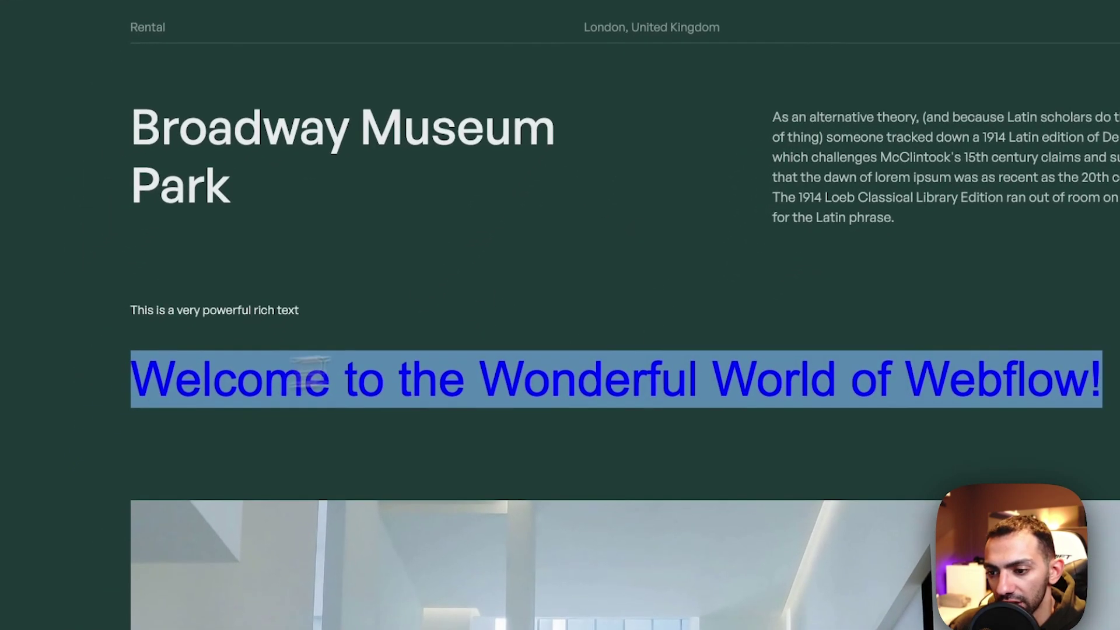
- Inspect the live page's blue welcome heading
left_click(231, 444)
triple_click(182, 385)
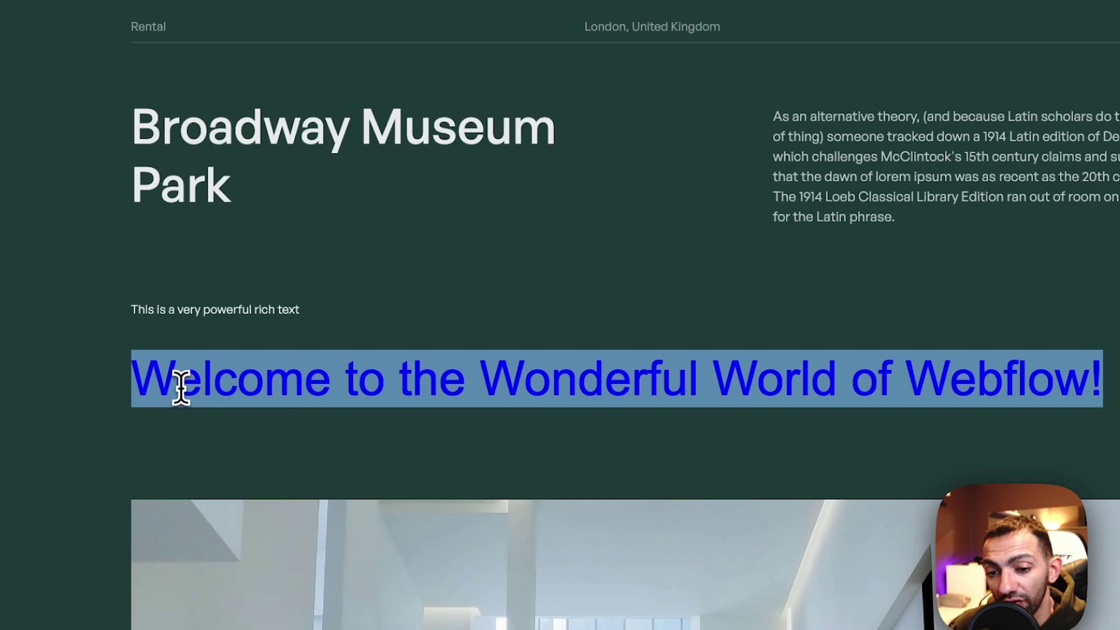
double_click(183, 386)
triple_click(528, 373)
left_click(314, 436)
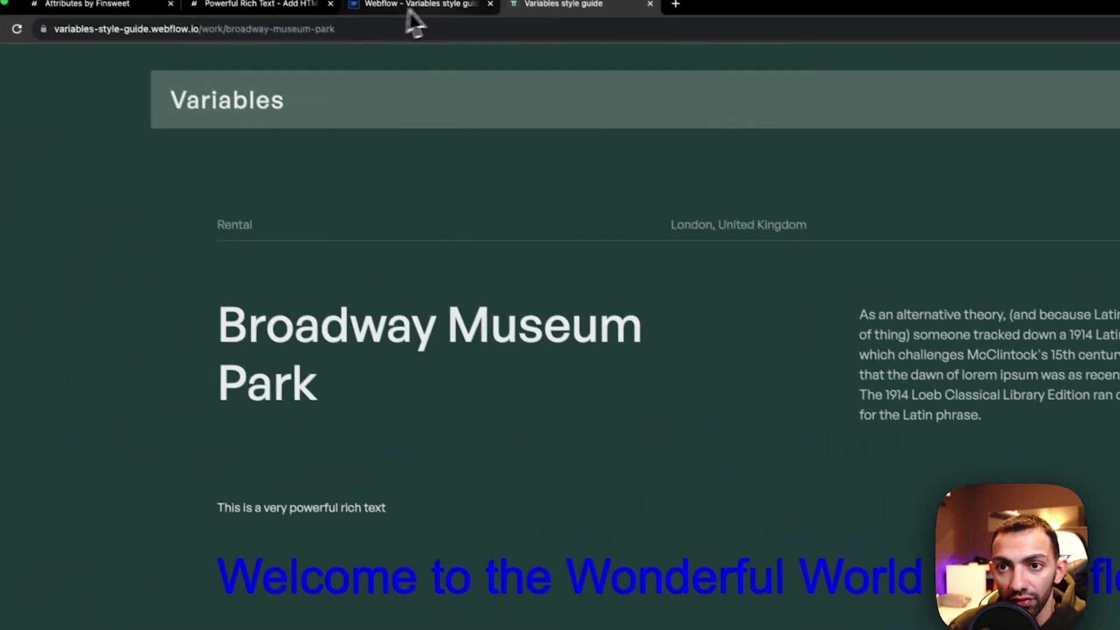
- Back in the Designer, open the Broadway Museum Park item from the Works collection
left_click(411, 13)
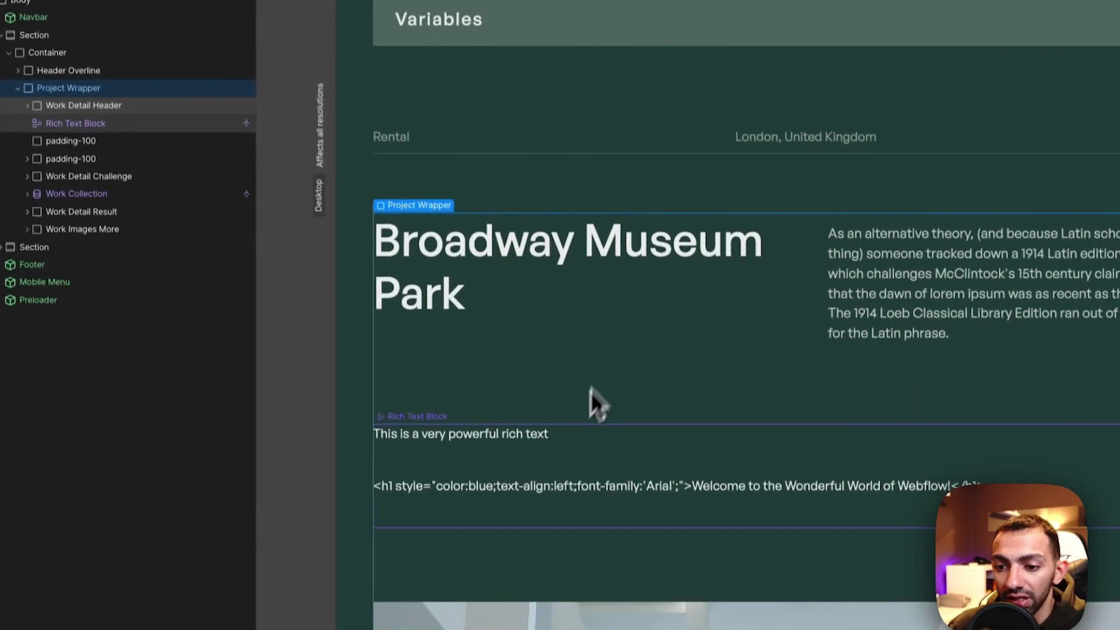
left_click(595, 513)
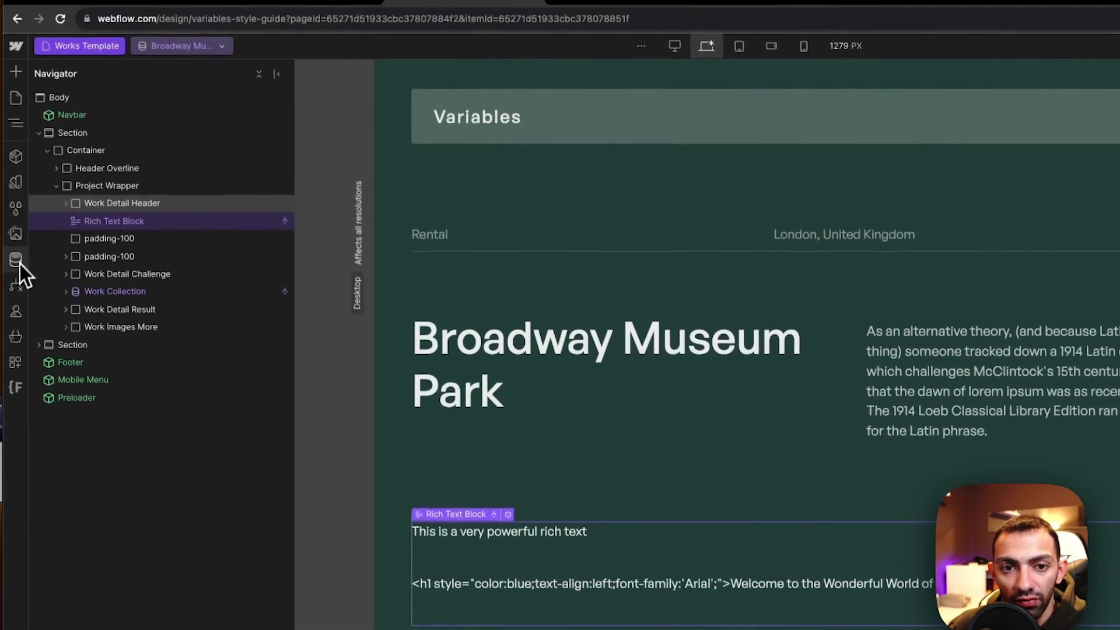
left_click(16, 259)
left_click(169, 102)
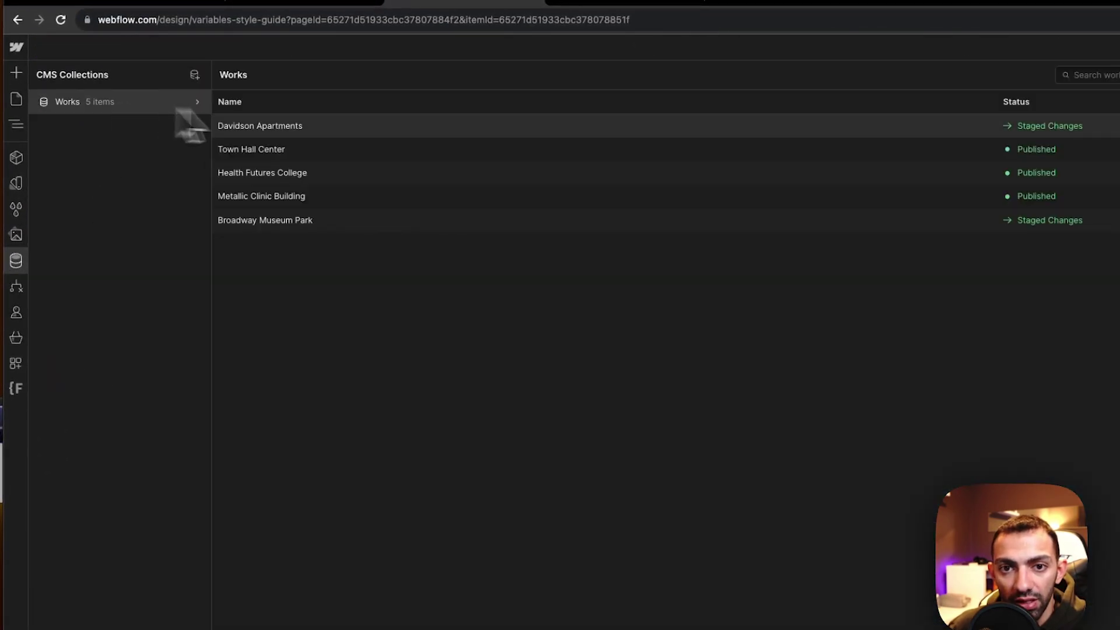
left_click(280, 218)
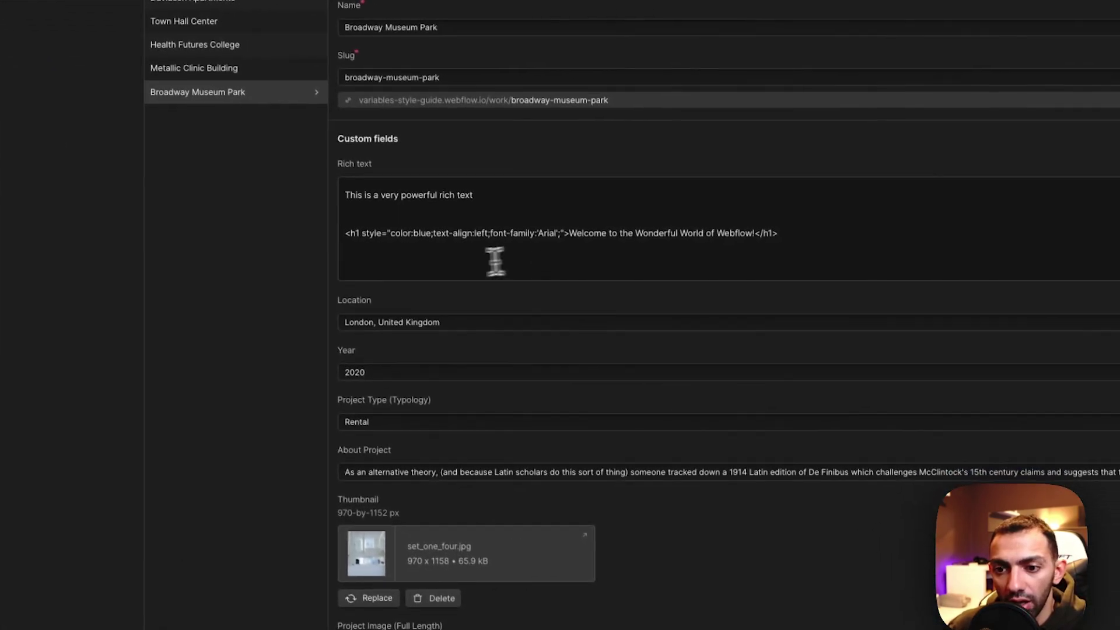
- Paste the Click Me button HTML, #008CBA background and white text, below the h1 line
left_click(446, 269)
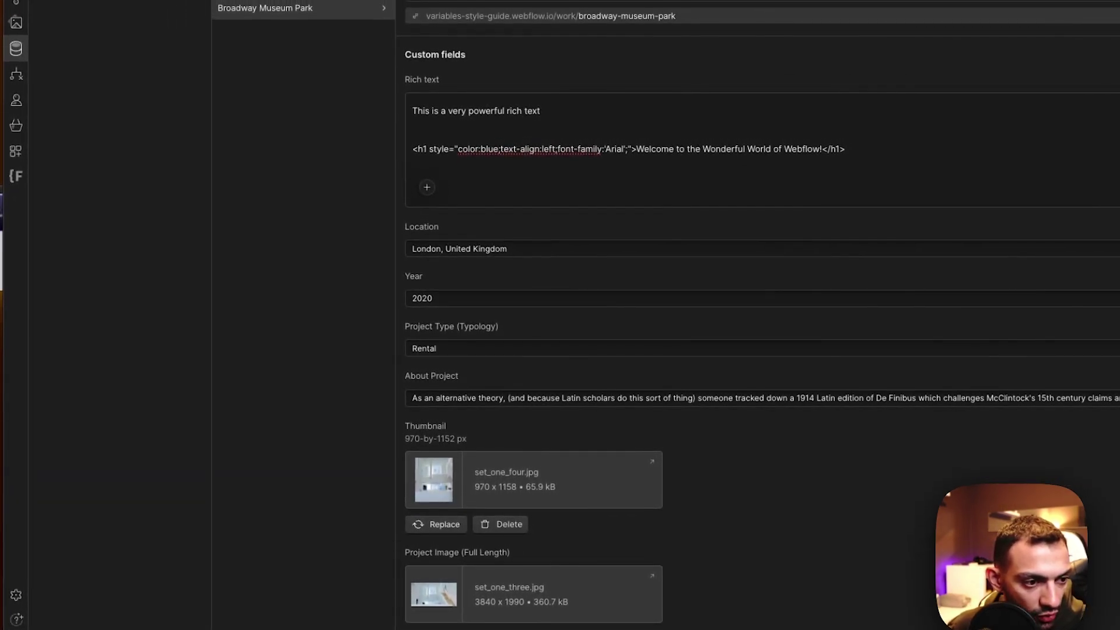
type("<button style=\"background-color: #008CBA; color: white; padding: 14px 20px; border: none; border-radius: 4px; cursor: pointer; font-size: 16px; text-align: left;\">Click Me</button>")
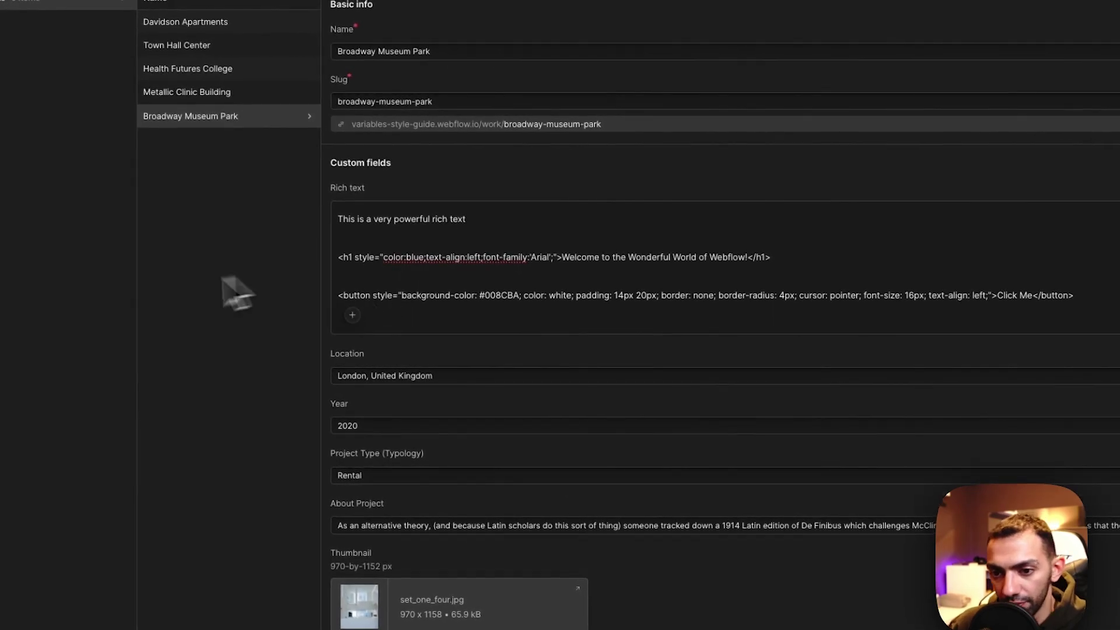
right_click(352, 298)
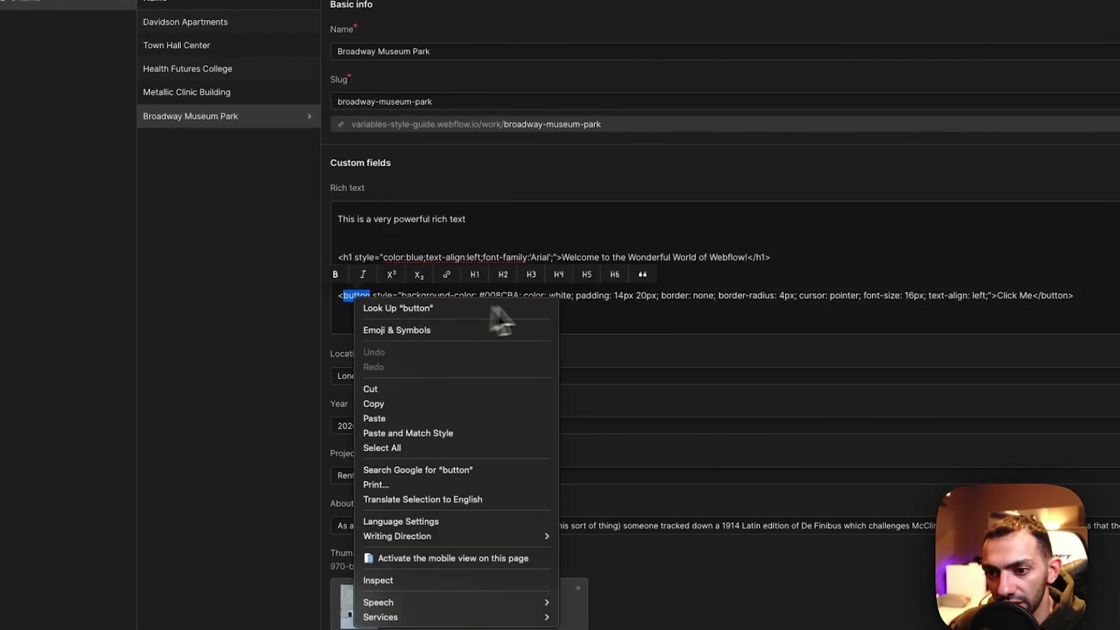
left_click(589, 318)
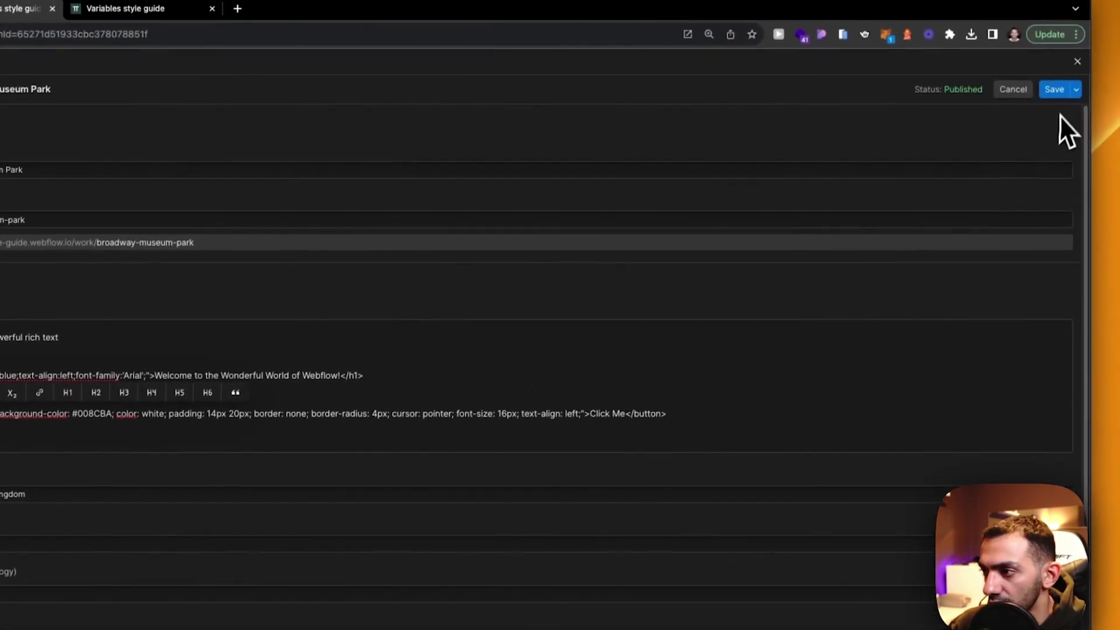
- Save the item, publish to staging, and switch to the live Broadway Museum Park page
left_click(1056, 95)
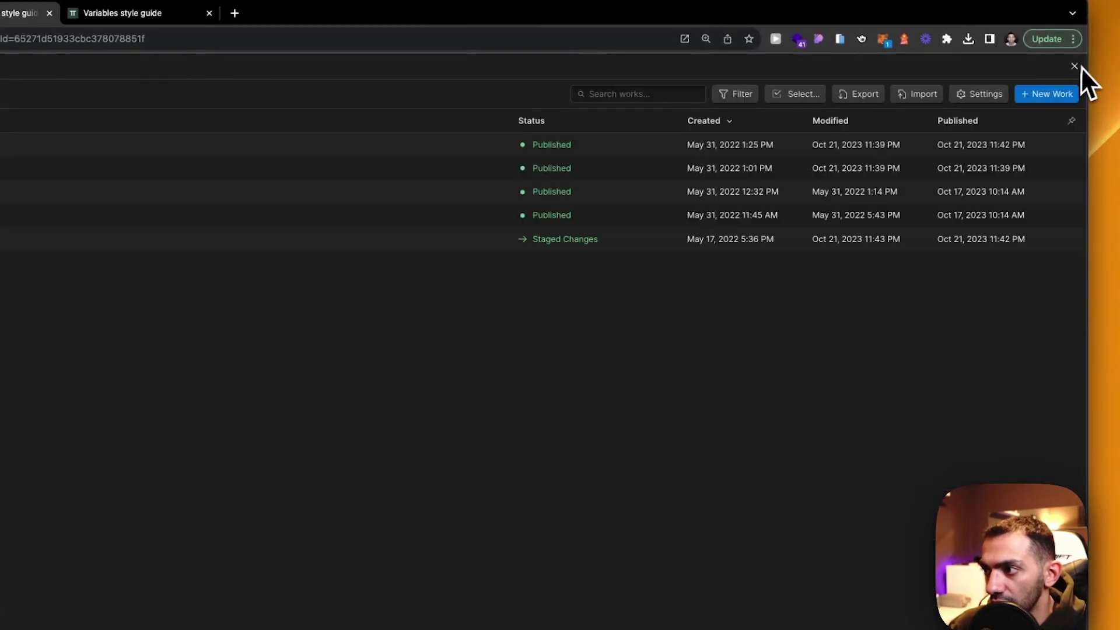
left_click(1076, 67)
left_click(1056, 67)
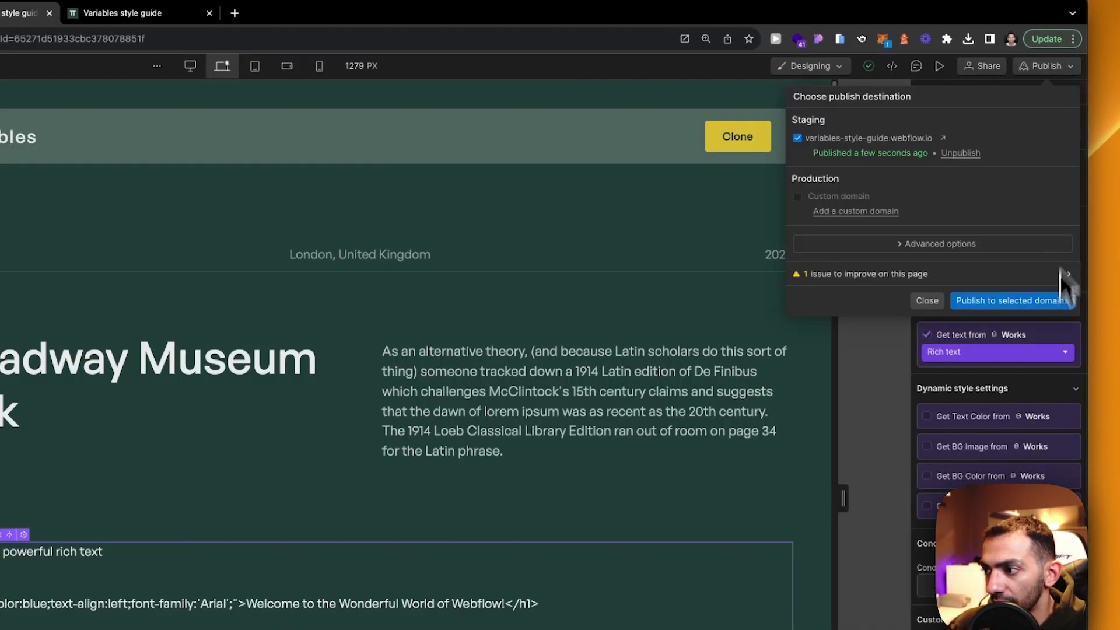
left_click(1028, 299)
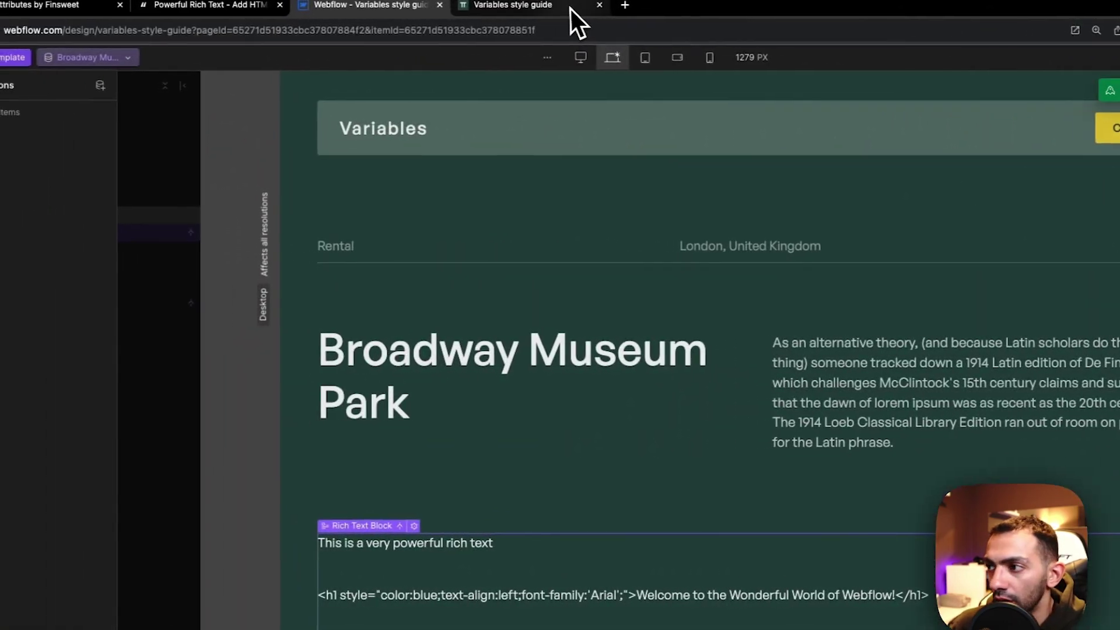
left_click(572, 9)
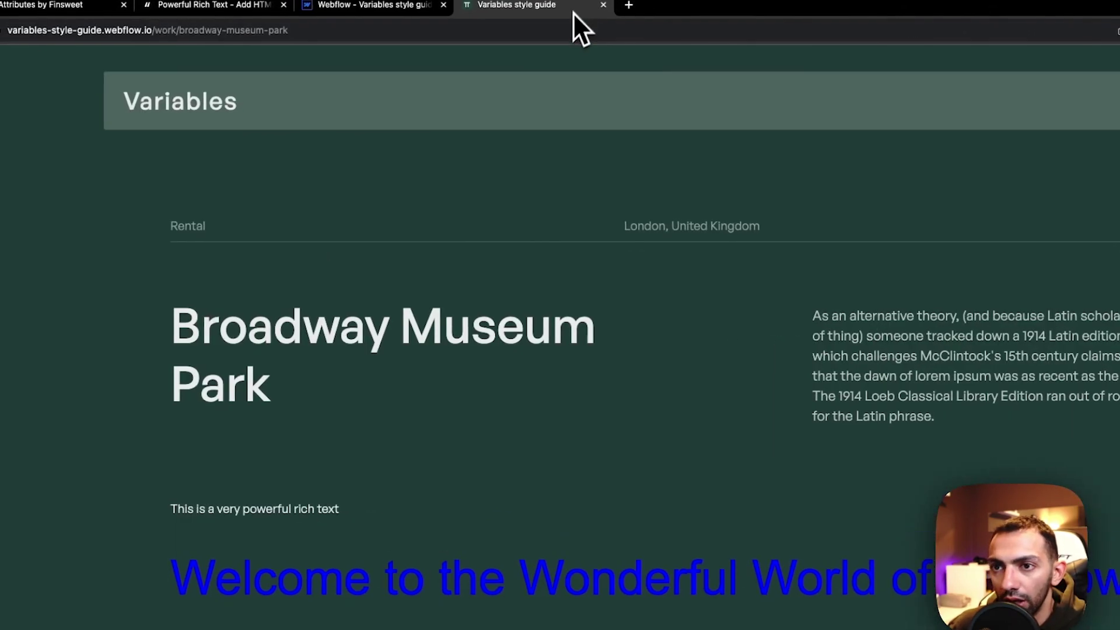